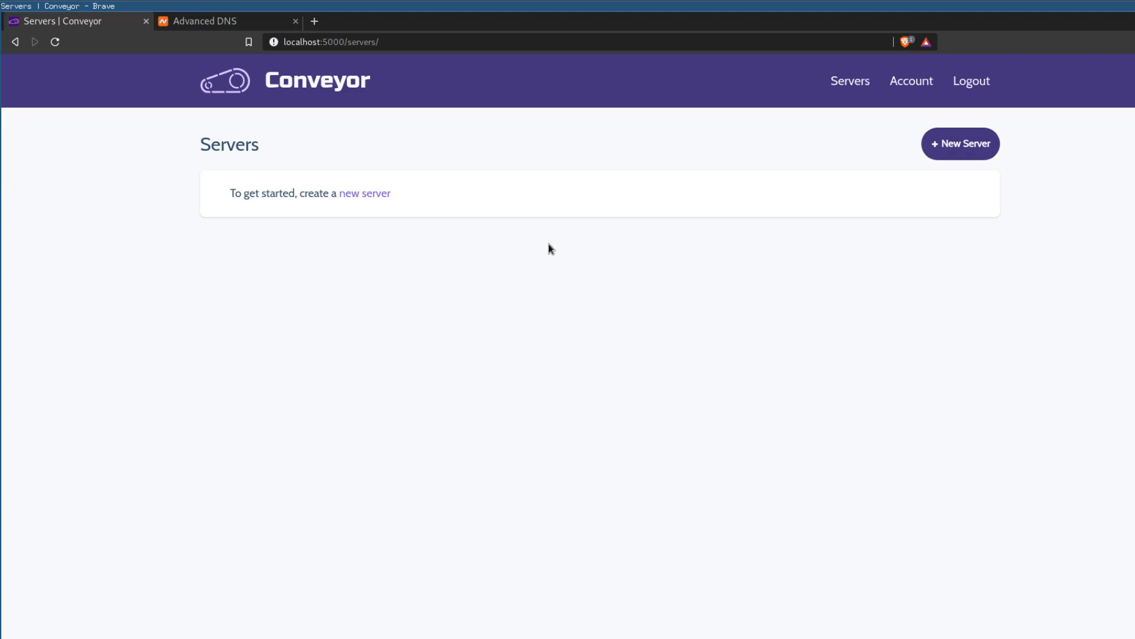
Step: Start a new server with Linode as the provider and authorize Conveyor.dev Development to access the Linode account
{"action": "left_click", "coordinate": [942, 150]}
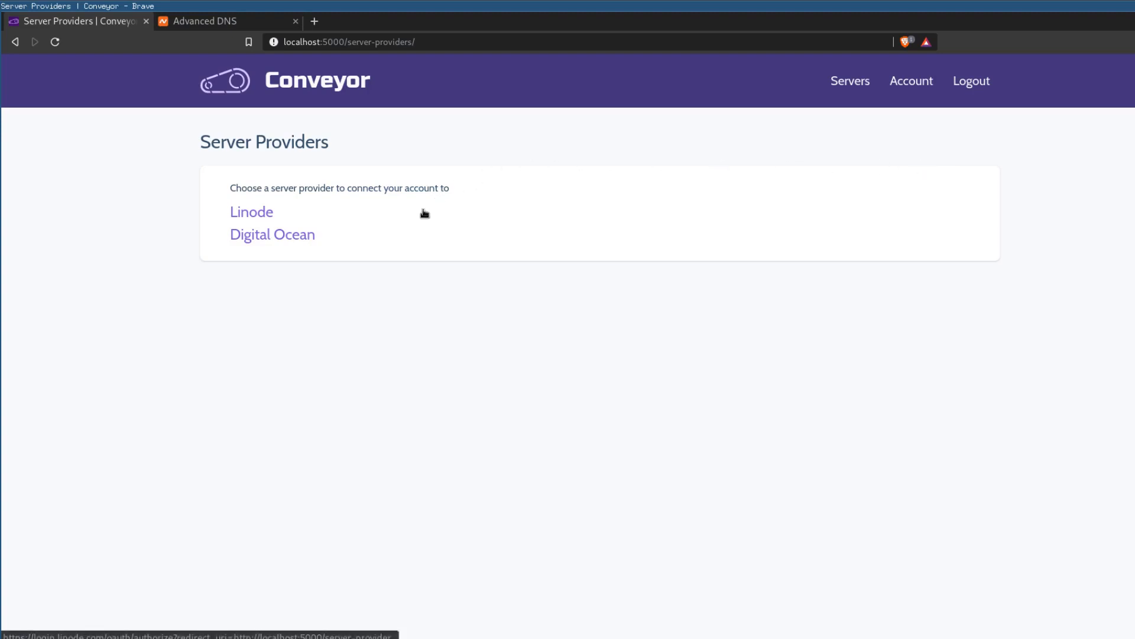
{"action": "left_click", "coordinate": [268, 213]}
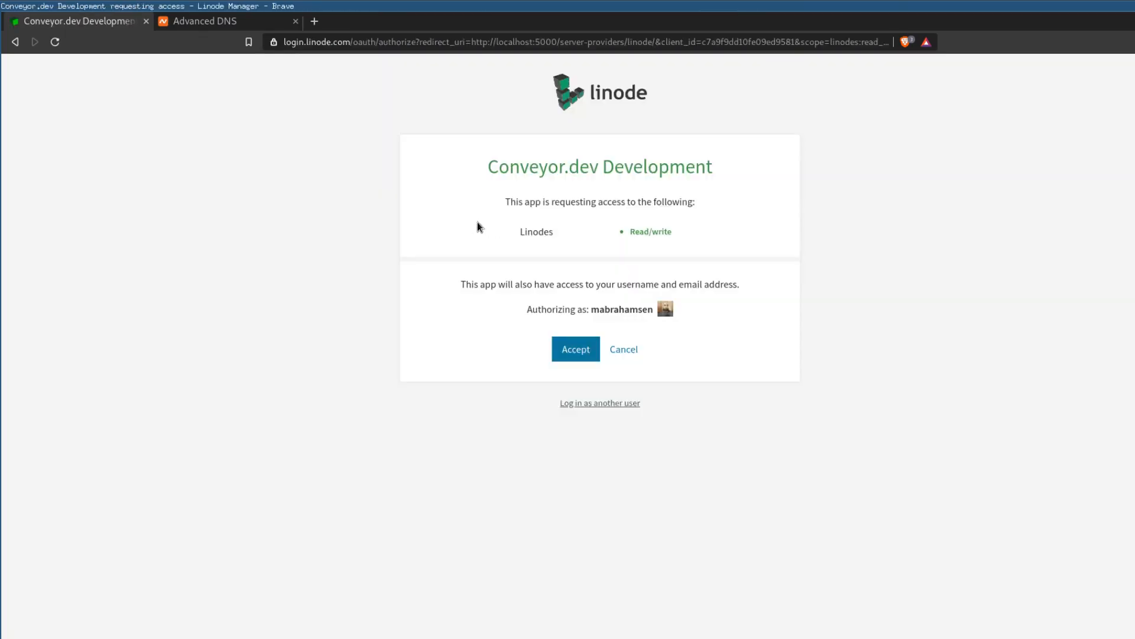
{"action": "left_click", "coordinate": [576, 351]}
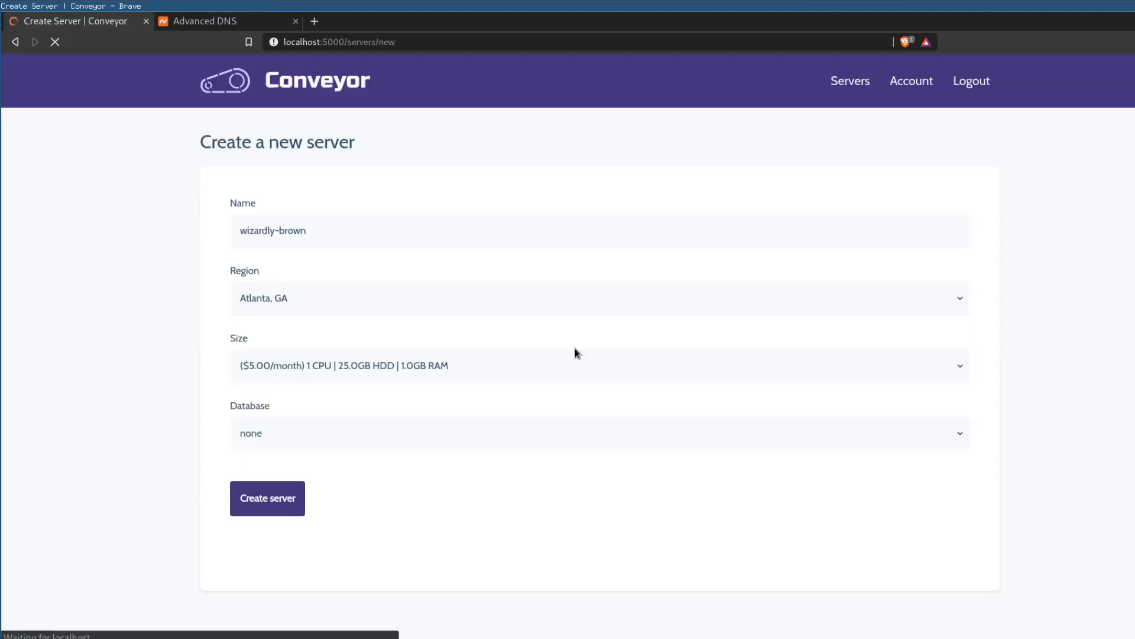
Step: Name the new server production-ready-server and set its region to Fremont, CA
{"action": "triple_click", "coordinate": [483, 236]}
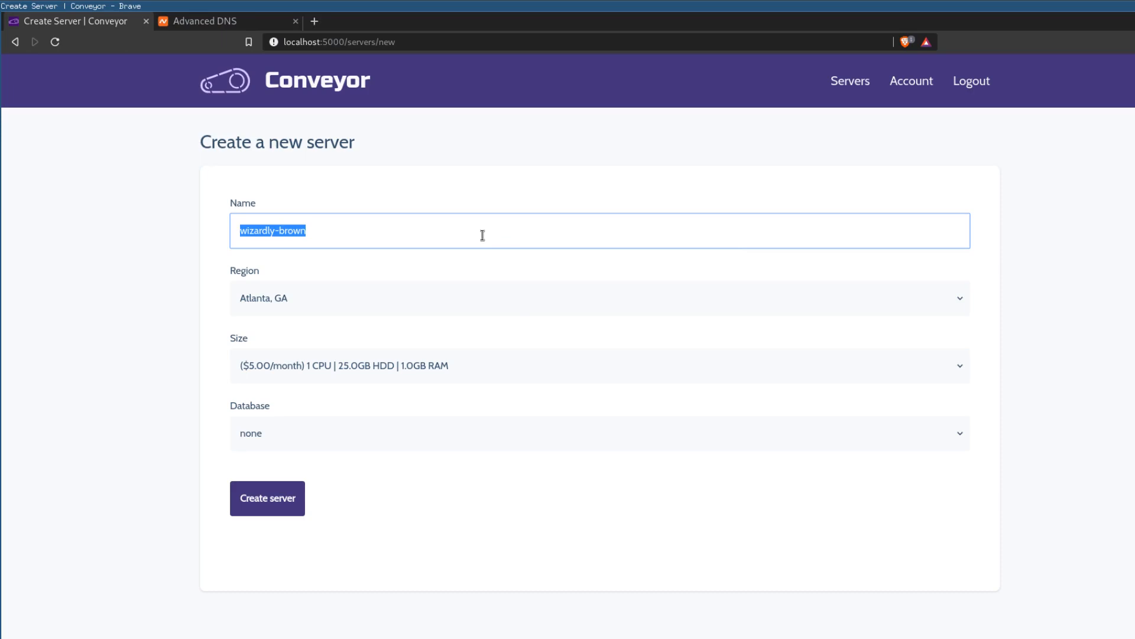
{"action": "type", "text": "pro"}
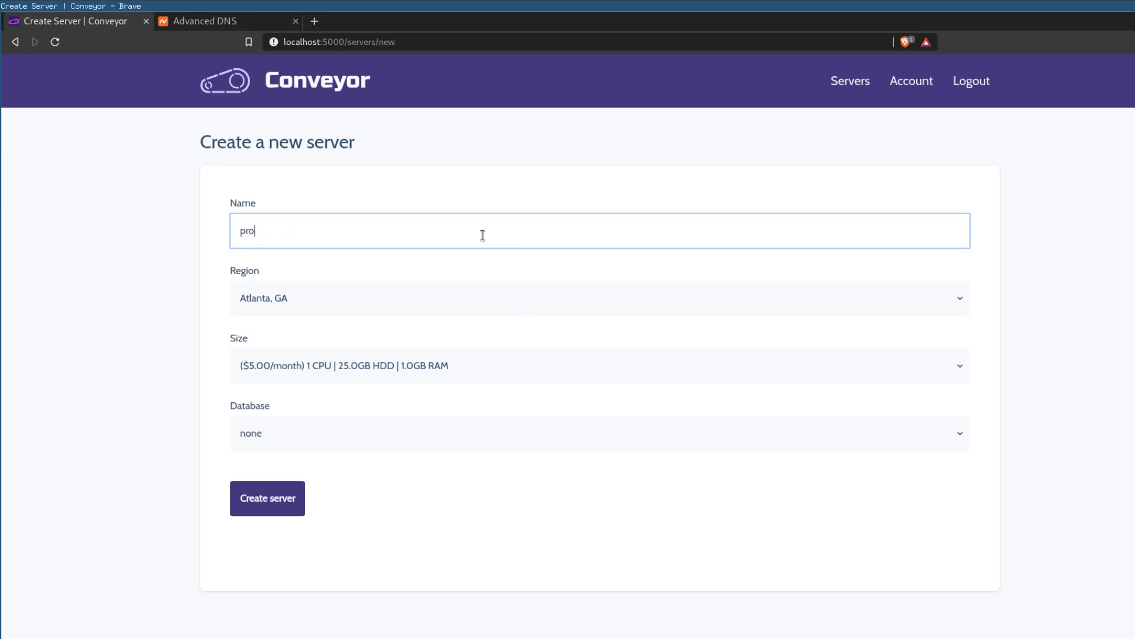
{"action": "type", "text": "duction-ready-server"}
{"action": "left_click", "coordinate": [483, 293]}
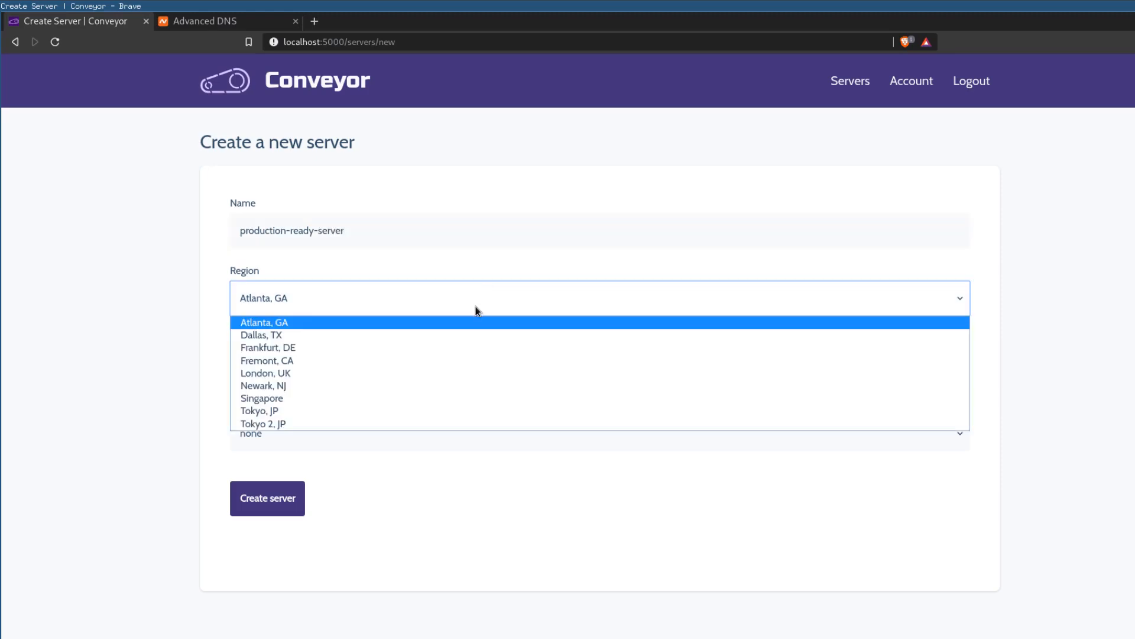
{"action": "left_click", "coordinate": [449, 360]}
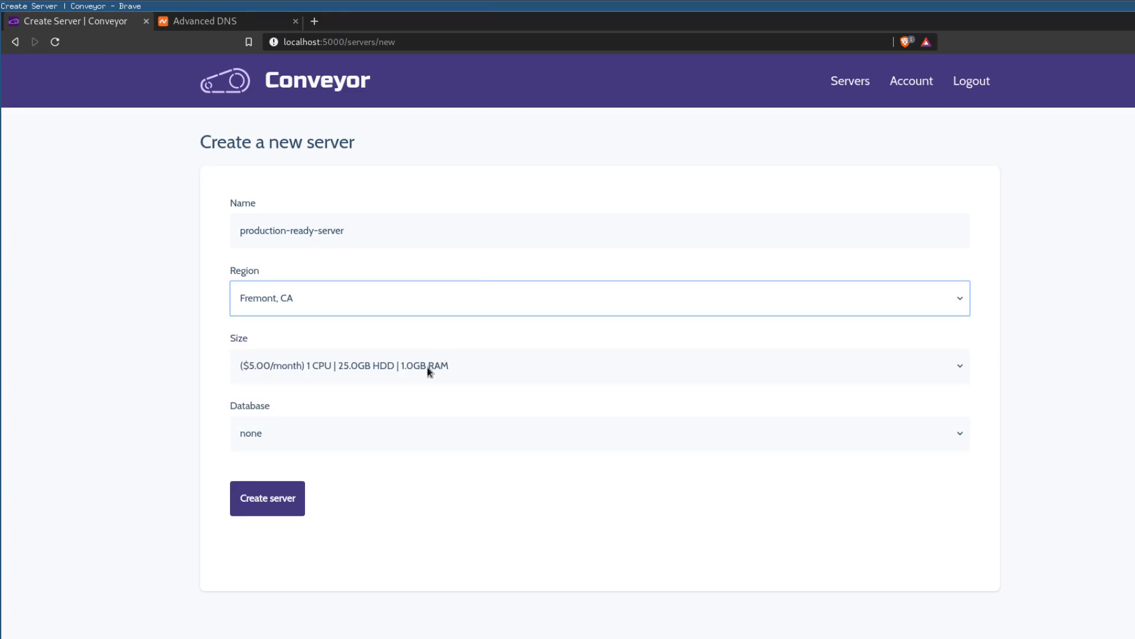
Step: Create the server with the $5.00/month size (1 CPU, 25.0GB HDD, 1.0GB RAM) and a postgresql database
{"action": "left_click", "coordinate": [427, 367]}
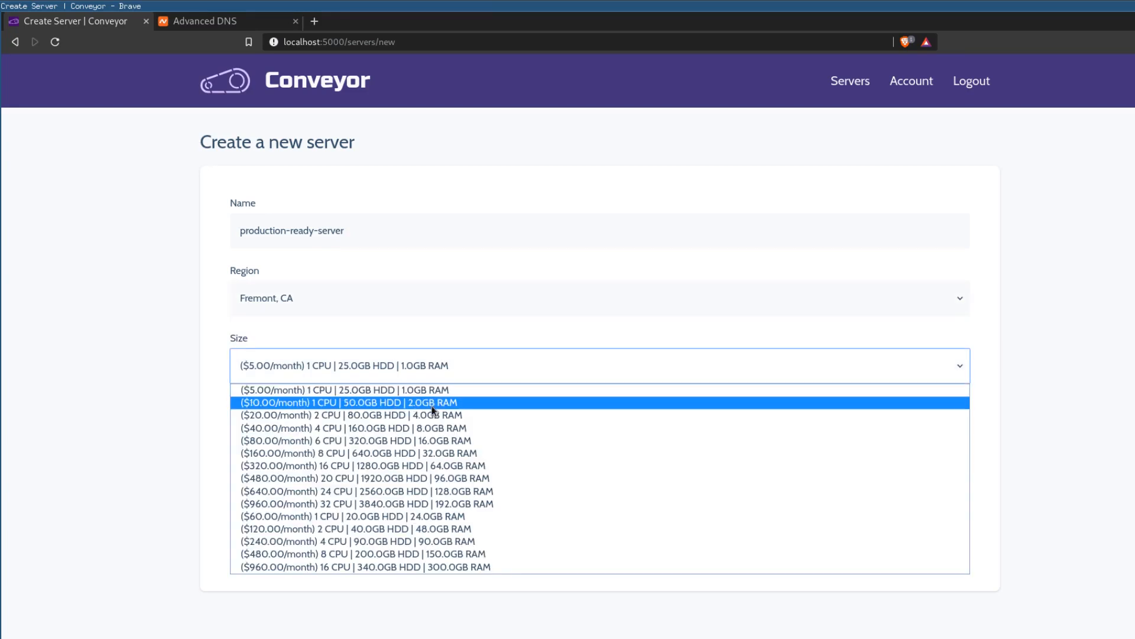
{"action": "left_click", "coordinate": [431, 392]}
{"action": "left_click", "coordinate": [423, 431]}
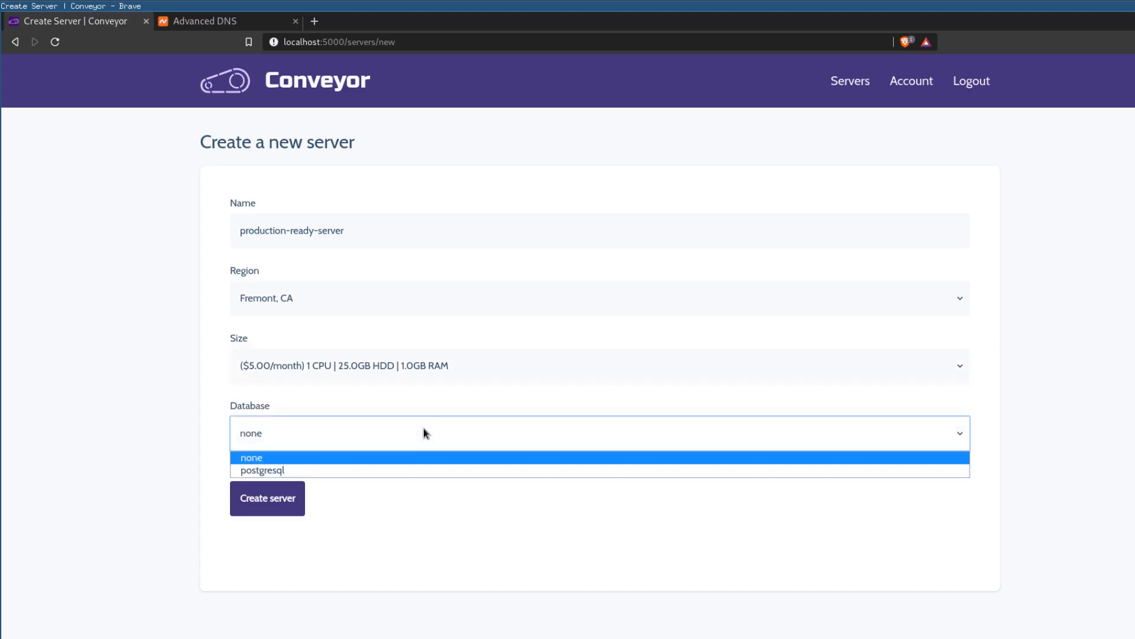
{"action": "left_click", "coordinate": [279, 470]}
{"action": "left_click", "coordinate": [280, 498]}
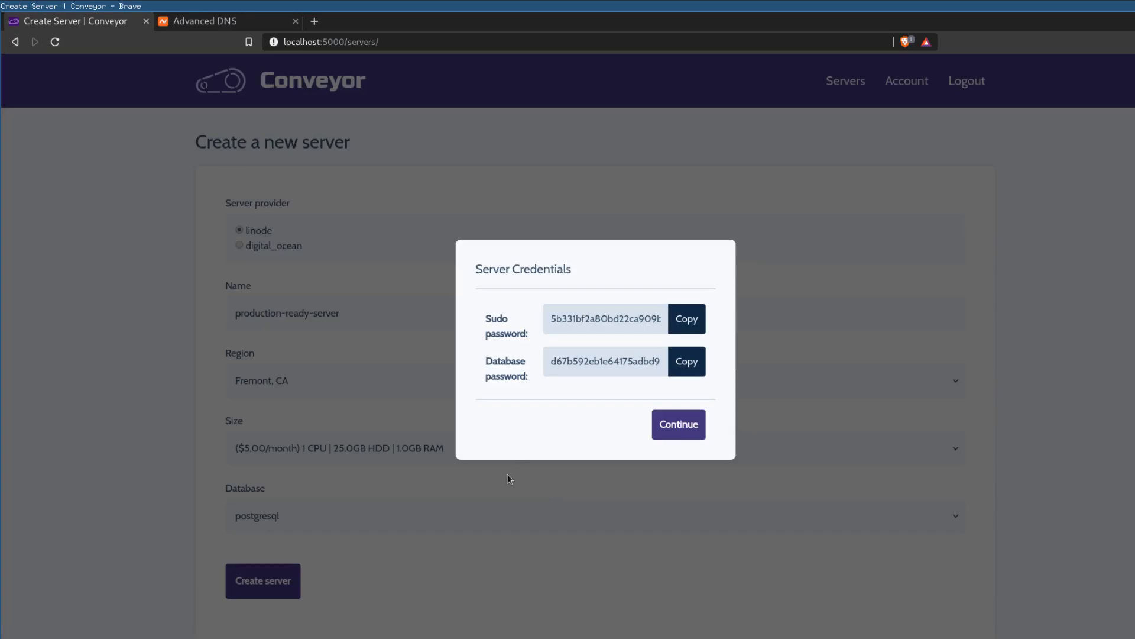
Step: Copy the sudo and database passwords, paste the database password into the empty text editor buffer, and continue past the server credentials
{"action": "left_click", "coordinate": [696, 326]}
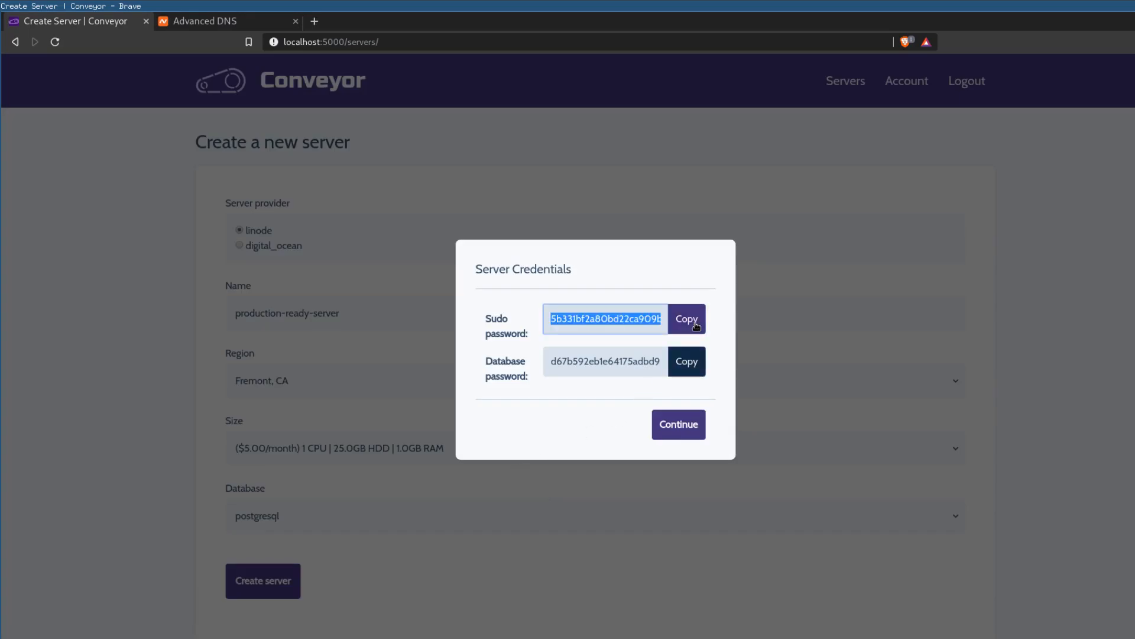
{"action": "left_click", "coordinate": [696, 367]}
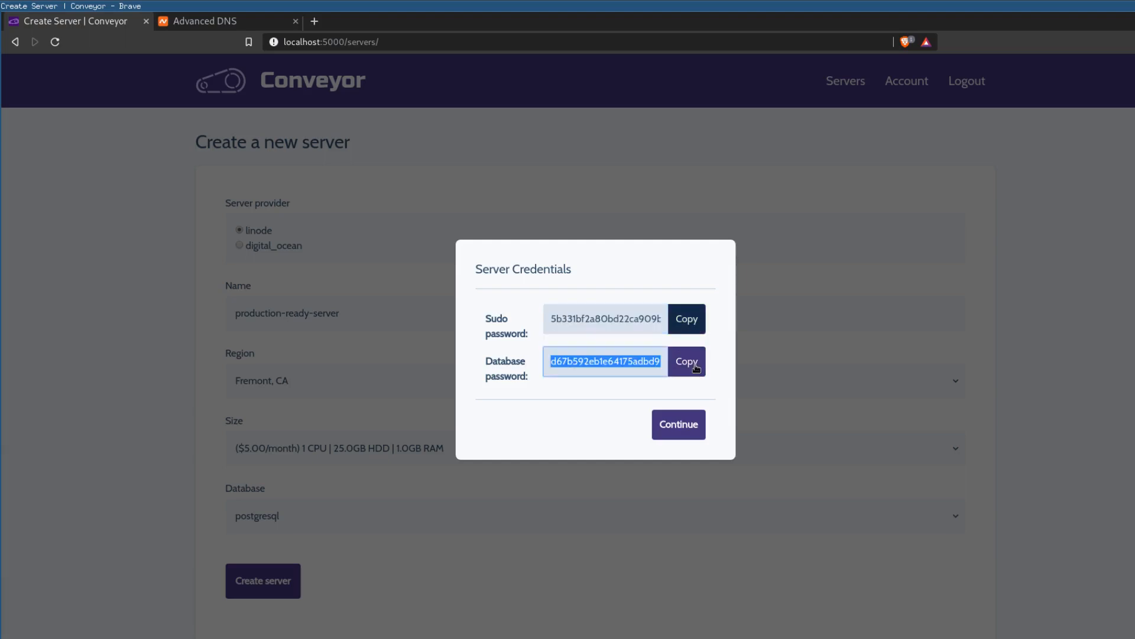
{"action": "key", "text": "super+k"}
{"action": "key", "text": "i"}
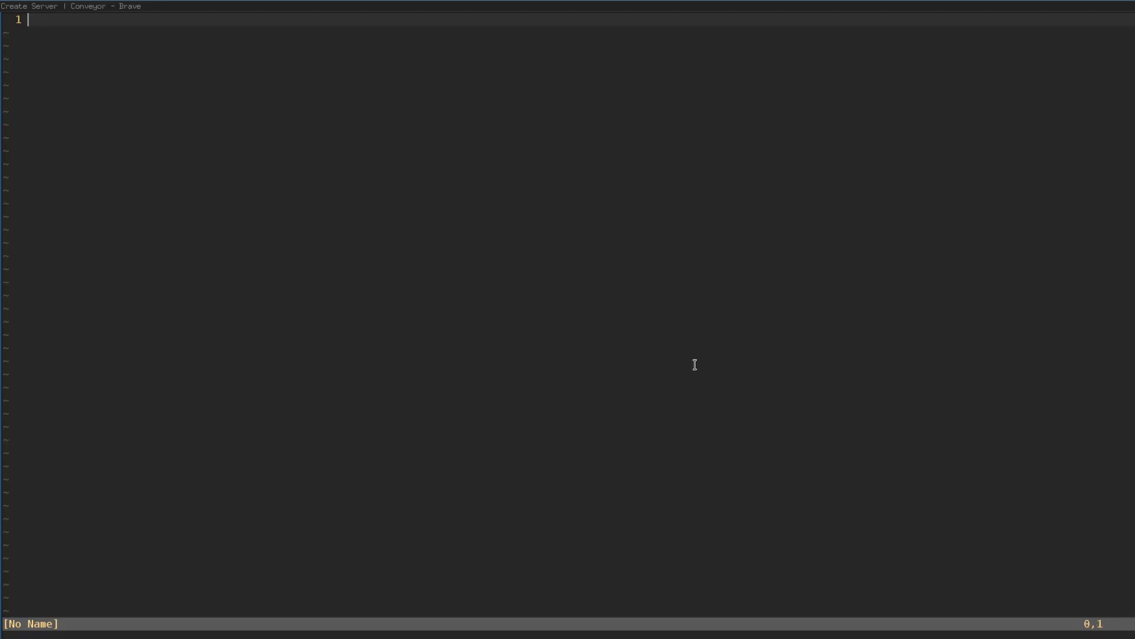
{"action": "key", "text": "ctrl+shift+v"}
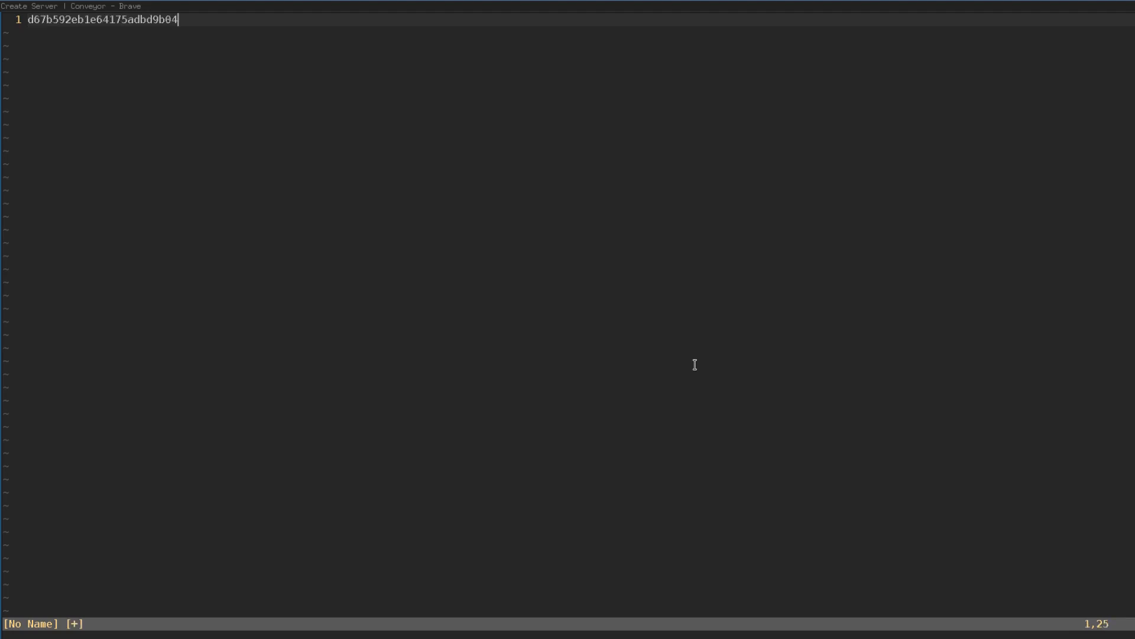
{"action": "key", "text": "Escape"}
{"action": "key", "text": "super+k"}
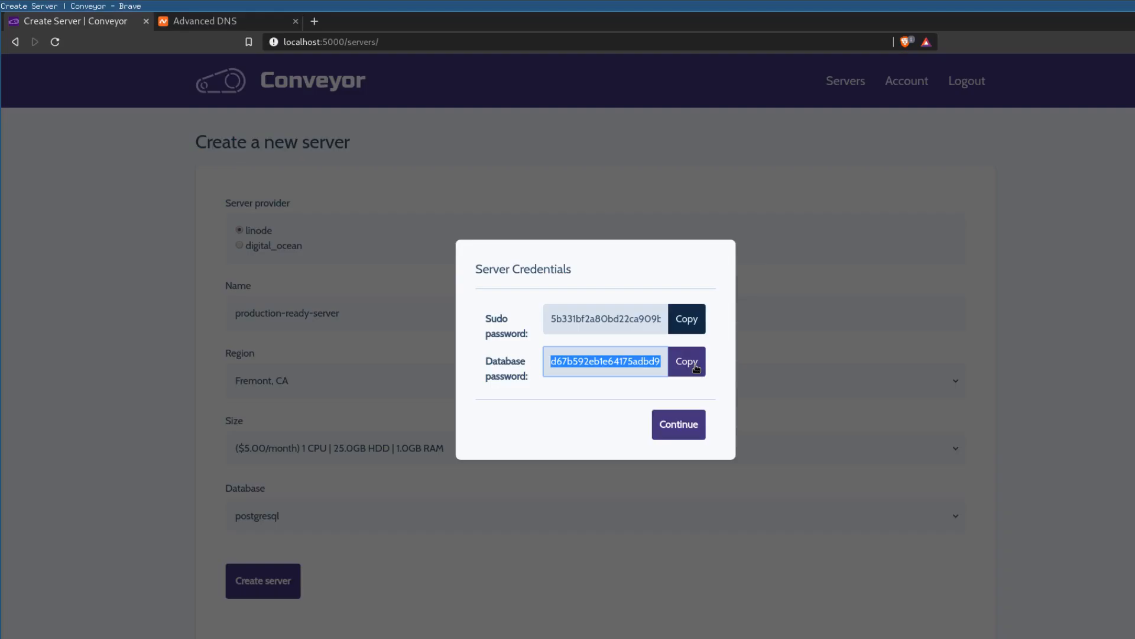
{"action": "left_click", "coordinate": [680, 424]}
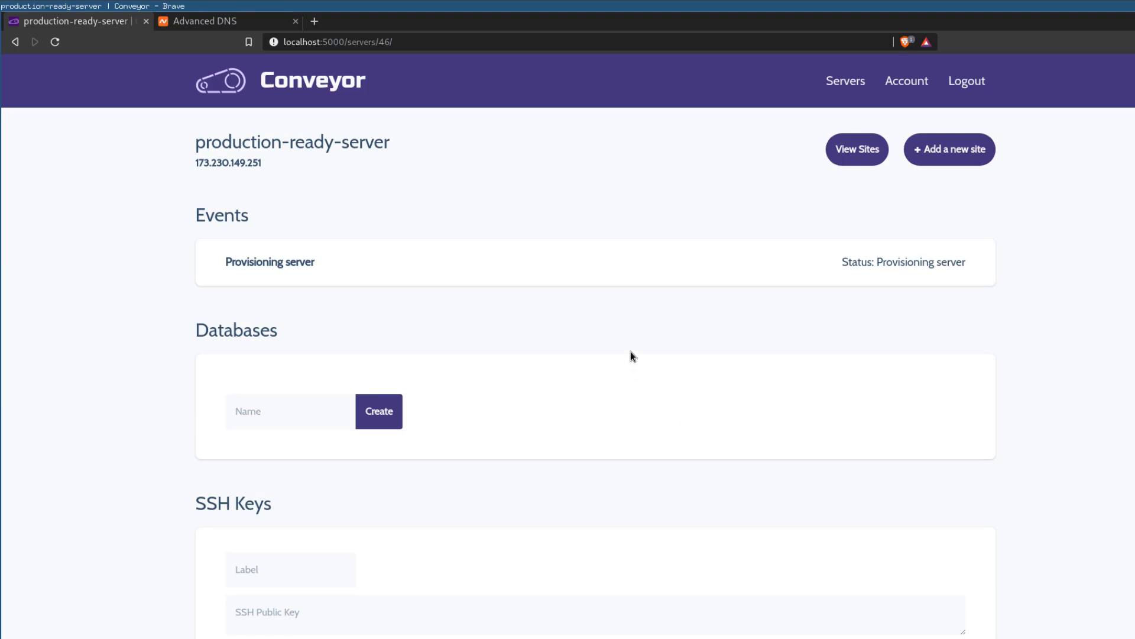
Step: Copy the server's IP address and add an A record in Namecheap's Advanced DNS for host www pointing to 173.230.149.251
{"action": "double_click", "coordinate": [238, 163]}
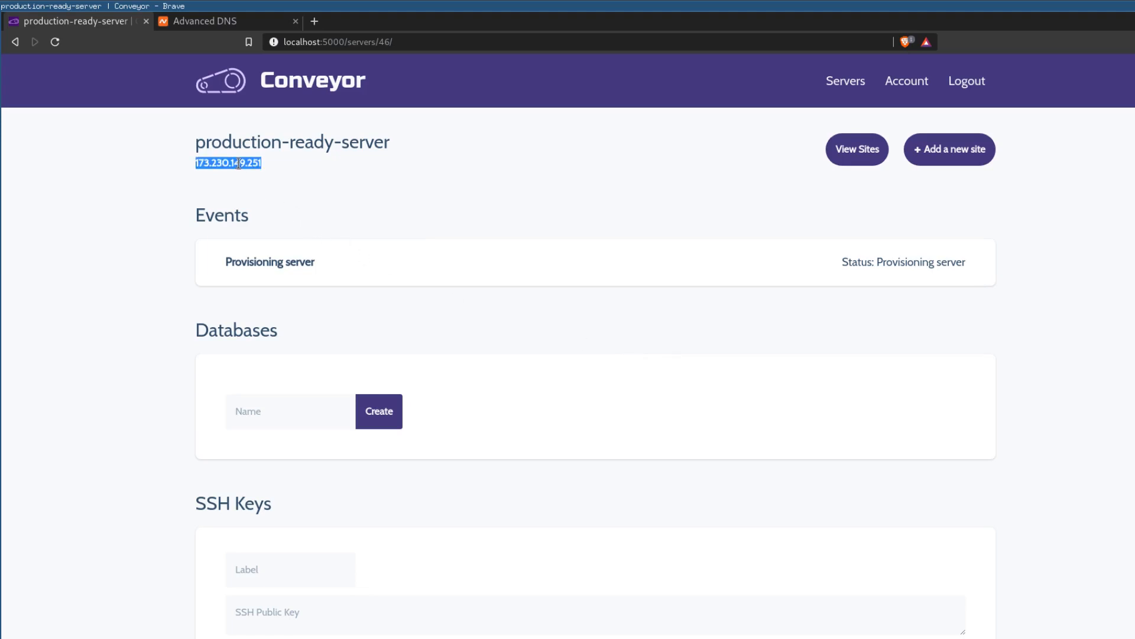
{"action": "key", "text": "ctrl+Tab"}
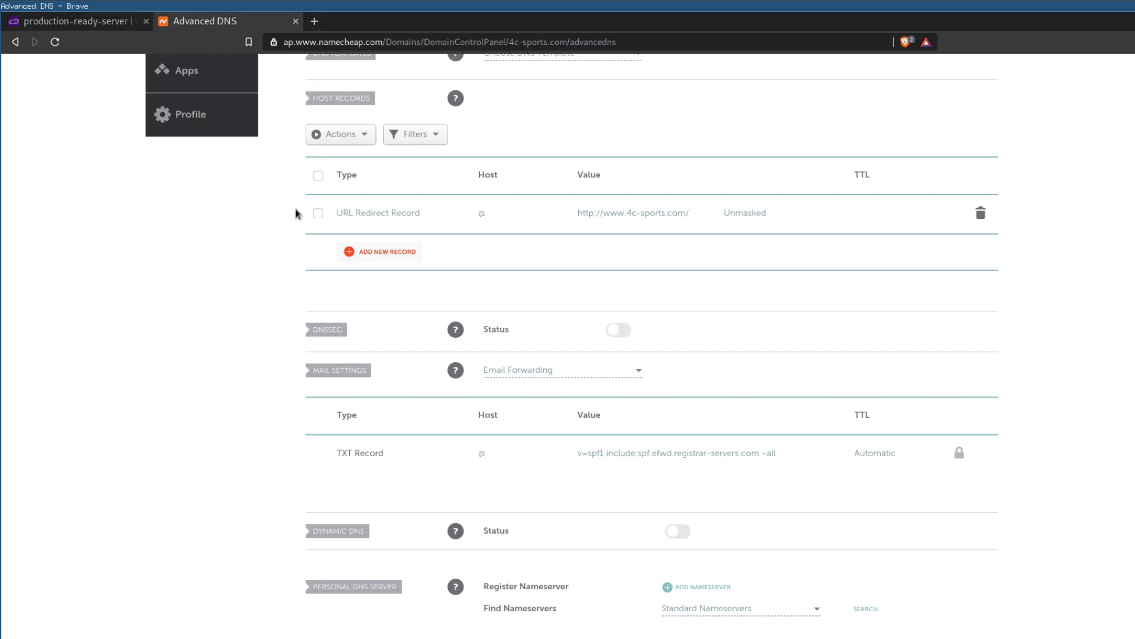
{"action": "left_click", "coordinate": [356, 252]}
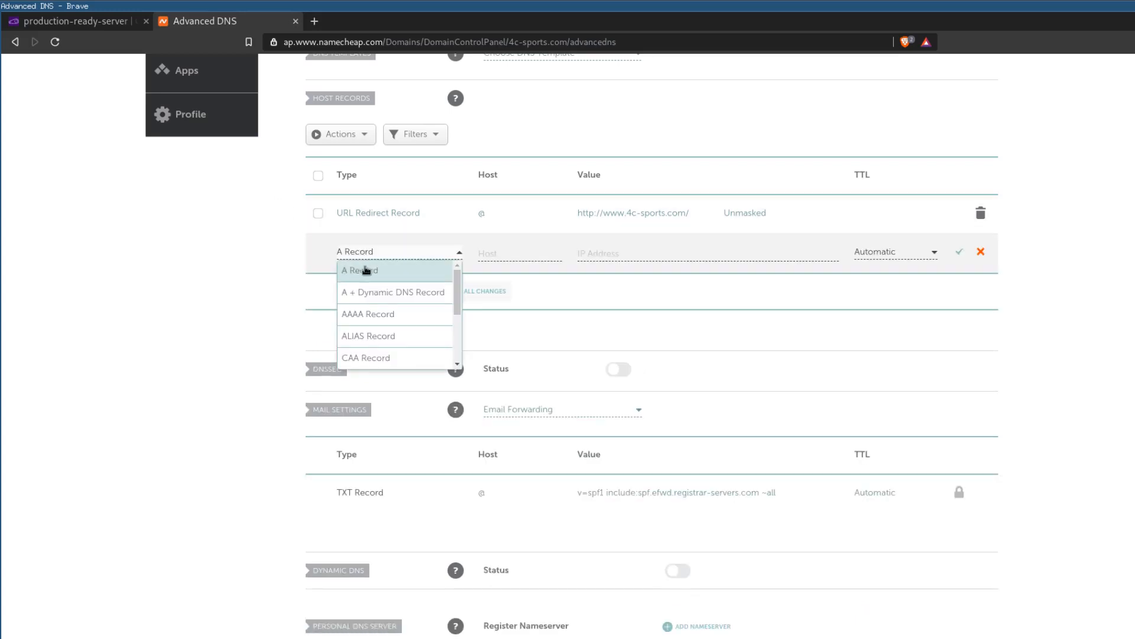
{"action": "left_click", "coordinate": [368, 270]}
{"action": "left_click", "coordinate": [497, 255]}
{"action": "type", "text": "www"}
{"action": "key", "text": "Tab"}
{"action": "key", "text": "ctrl+v"}
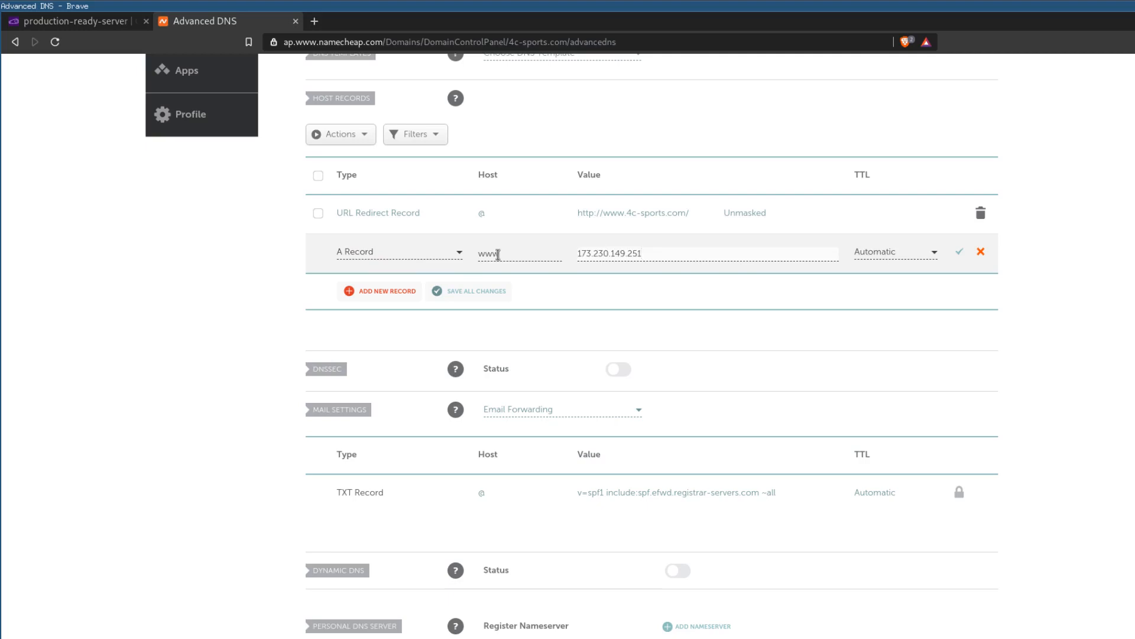
{"action": "left_click", "coordinate": [959, 255]}
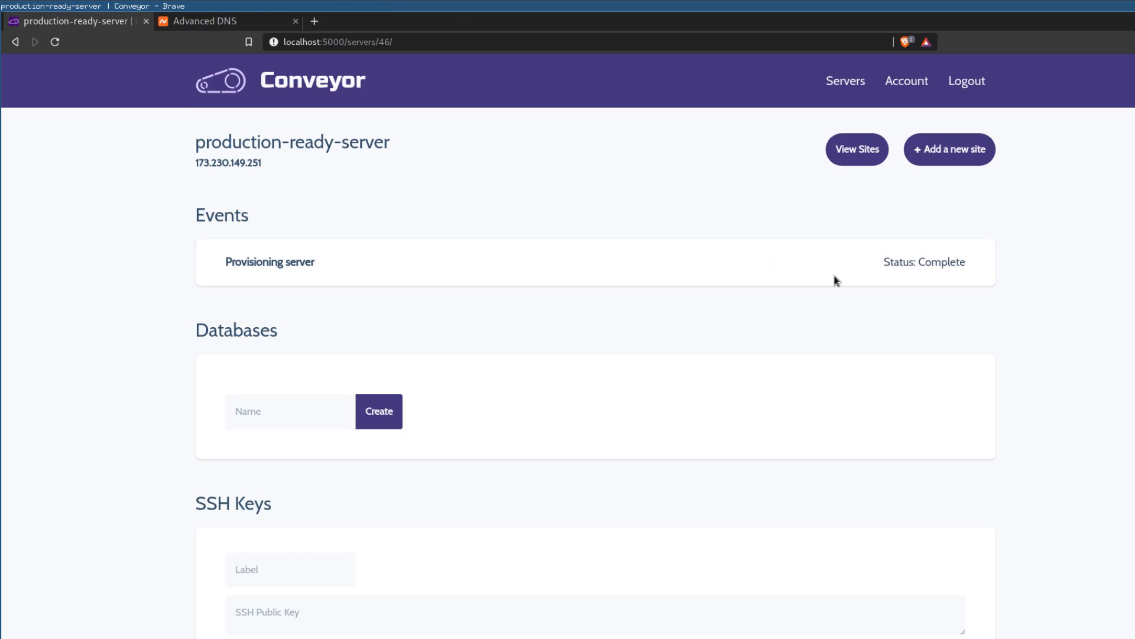
Step: Create a database named website_staging_db on production-ready-server
{"action": "left_click", "coordinate": [267, 409]}
{"action": "type", "text": "website"}
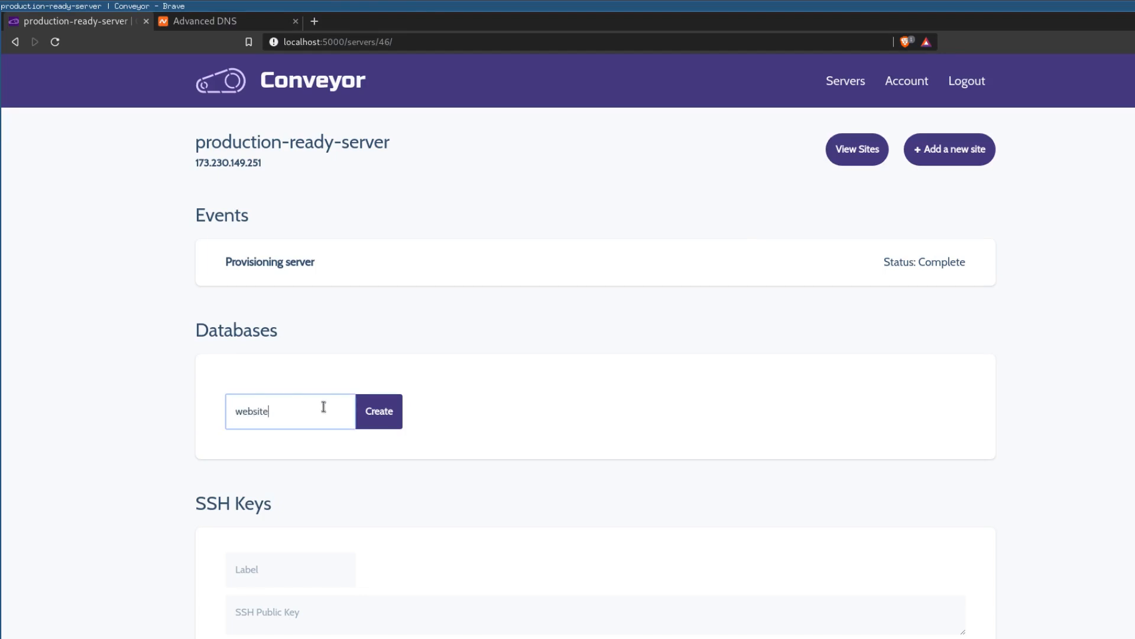
{"action": "type", "text": "_staging_db"}
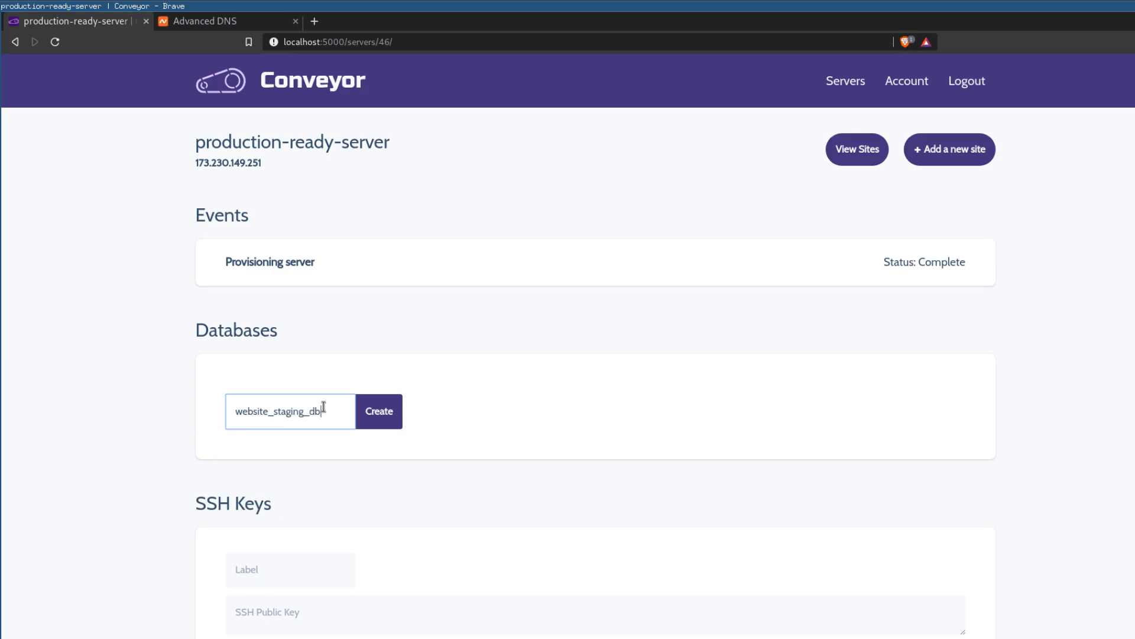
{"action": "left_click", "coordinate": [367, 409]}
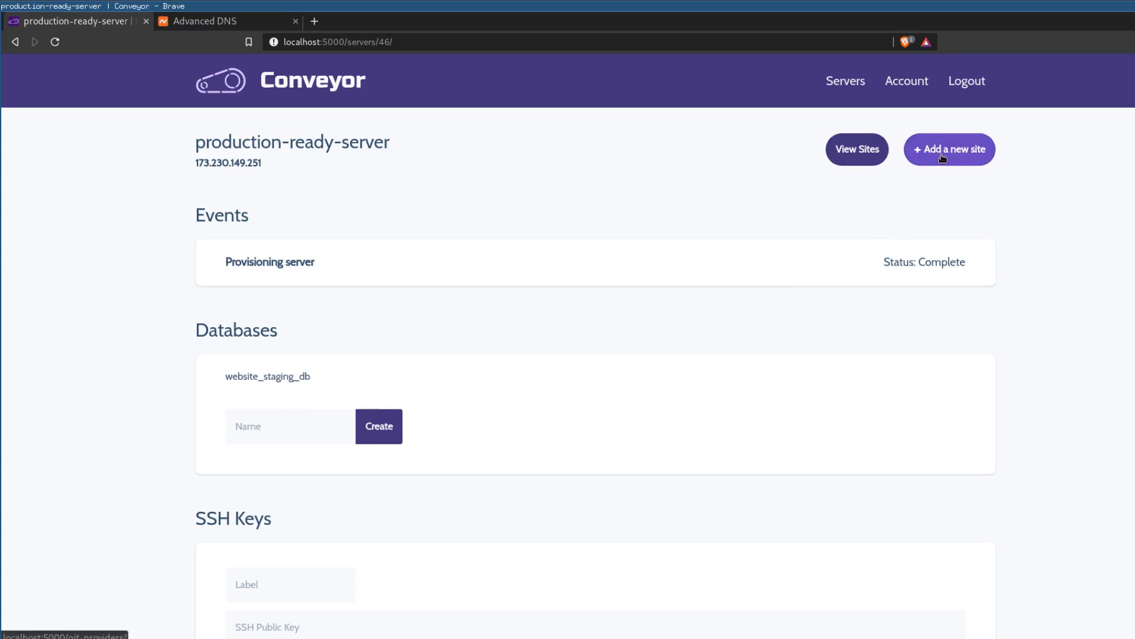
Step: Check the web server in a new browser tab by loading its IP address and the domain 4c-sports.com
{"action": "double_click", "coordinate": [218, 161]}
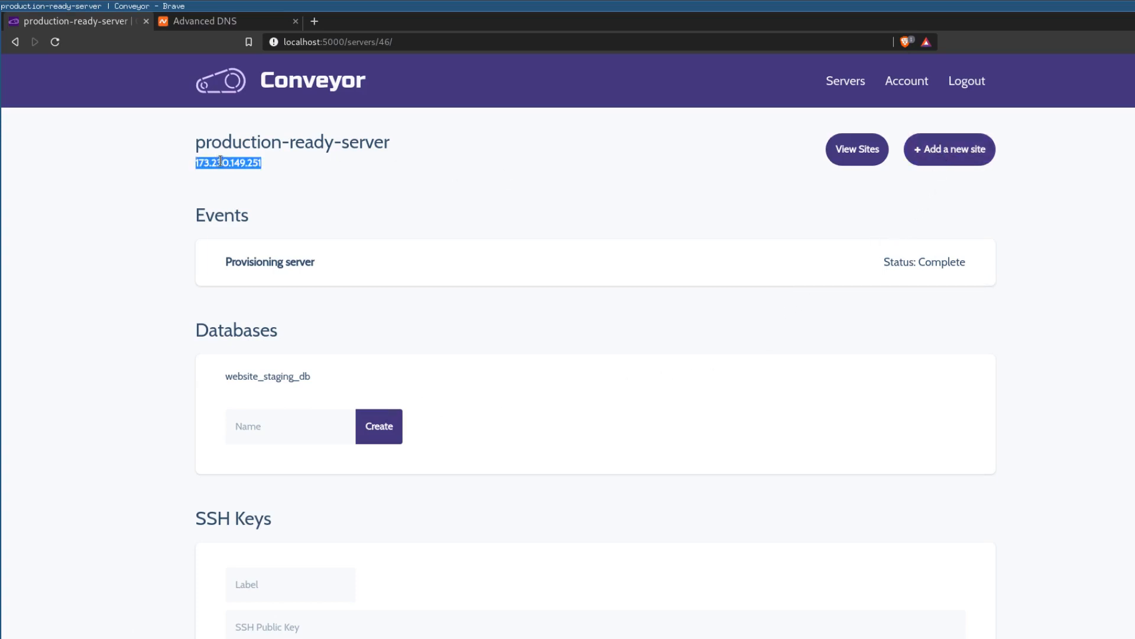
{"action": "key", "text": "ctrl+t"}
{"action": "key", "text": "ctrl+v"}
{"action": "key", "text": "Return"}
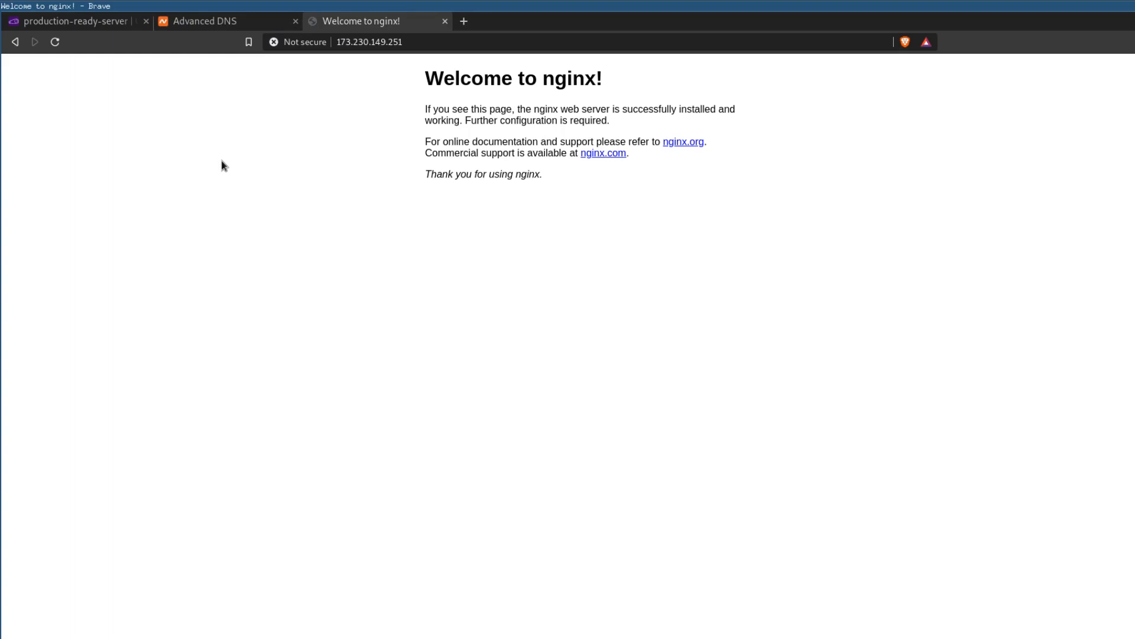
{"action": "left_click", "coordinate": [354, 42]}
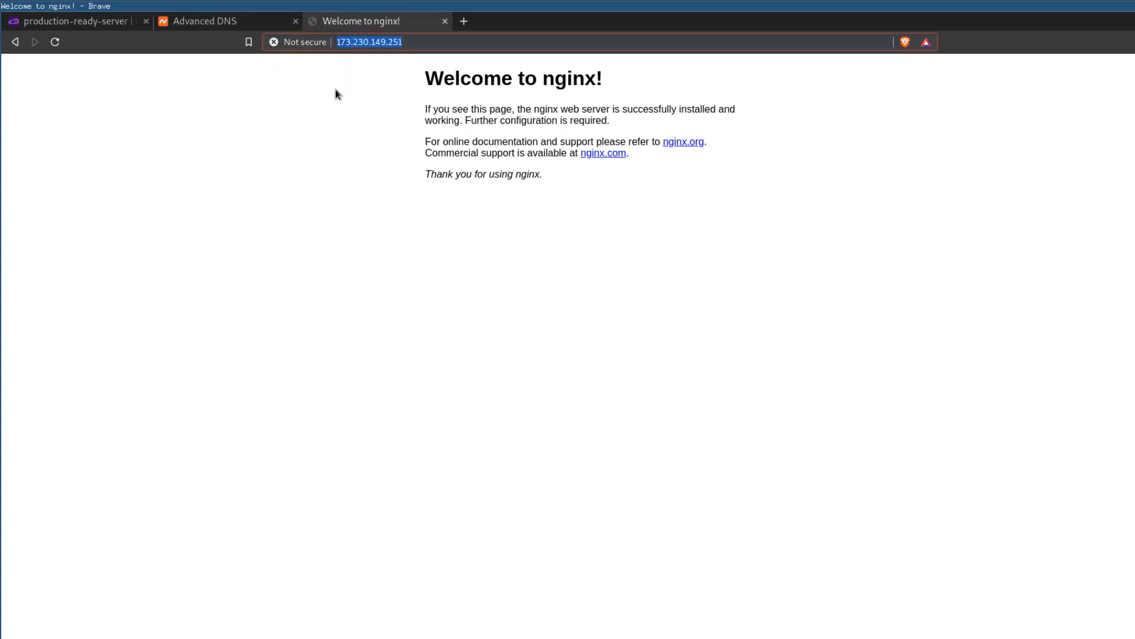
{"action": "type", "text": "4c-sports.com"}
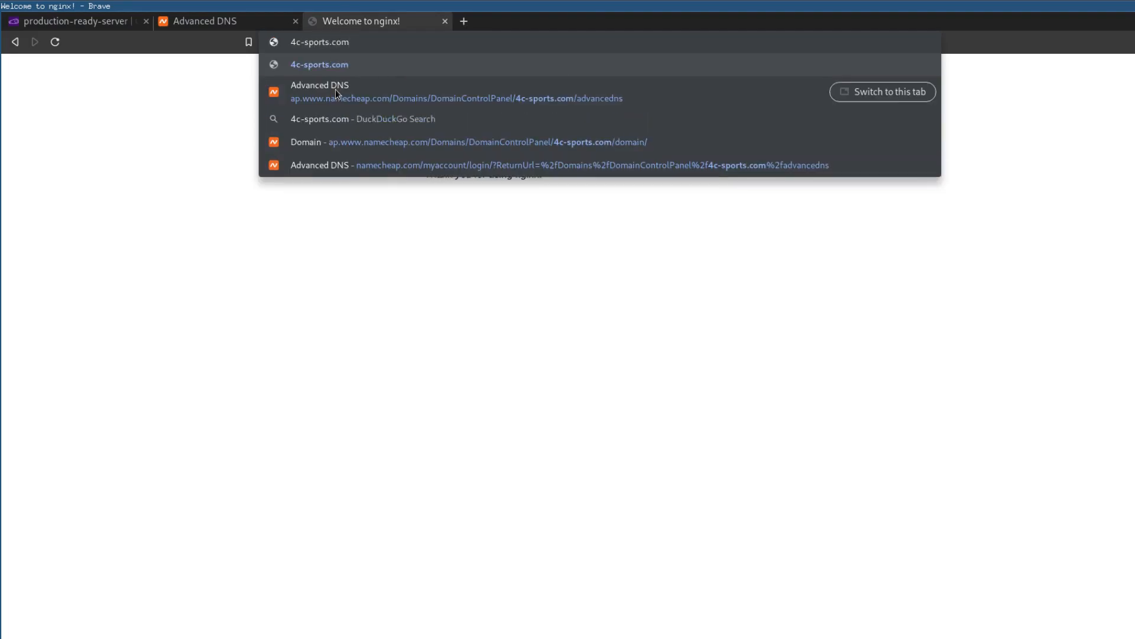
{"action": "key", "text": "Return"}
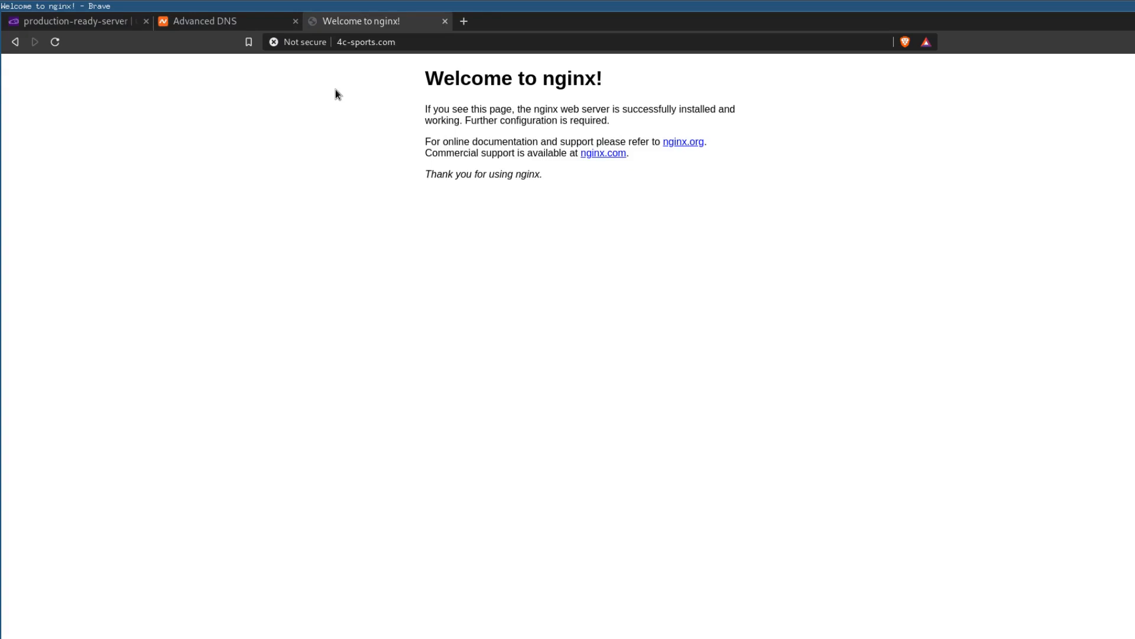
Step: Begin adding a new site to production-ready-server in Conveyor and authorize ConveyorDevelopmentApp as its GitHub provider connection
{"action": "key", "text": "ctrl+1"}
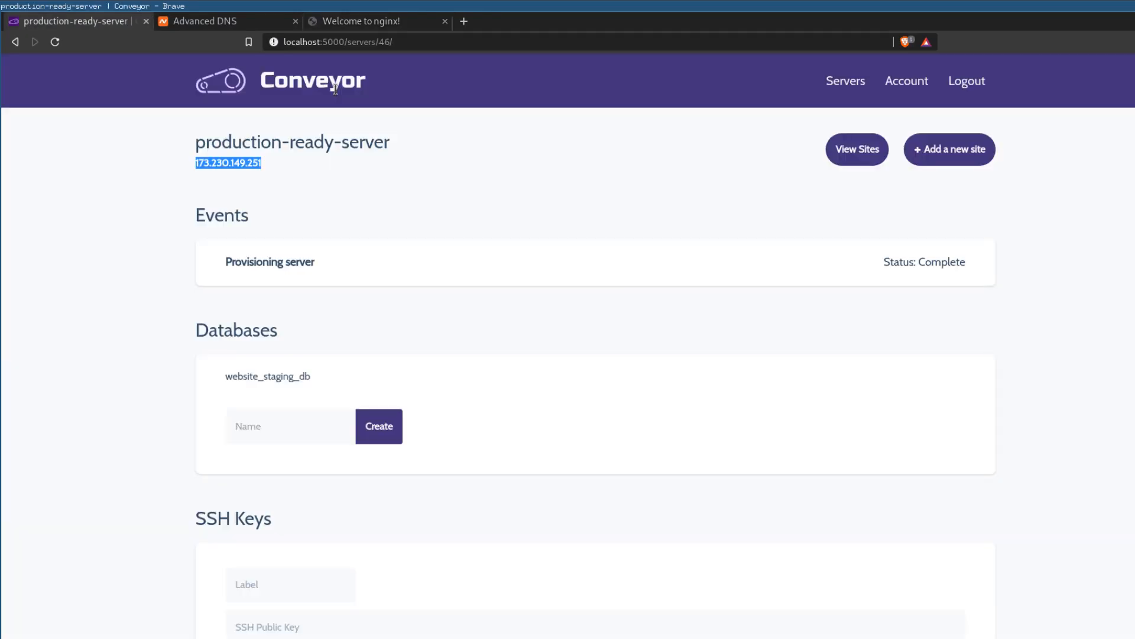
{"action": "left_click", "coordinate": [968, 165]}
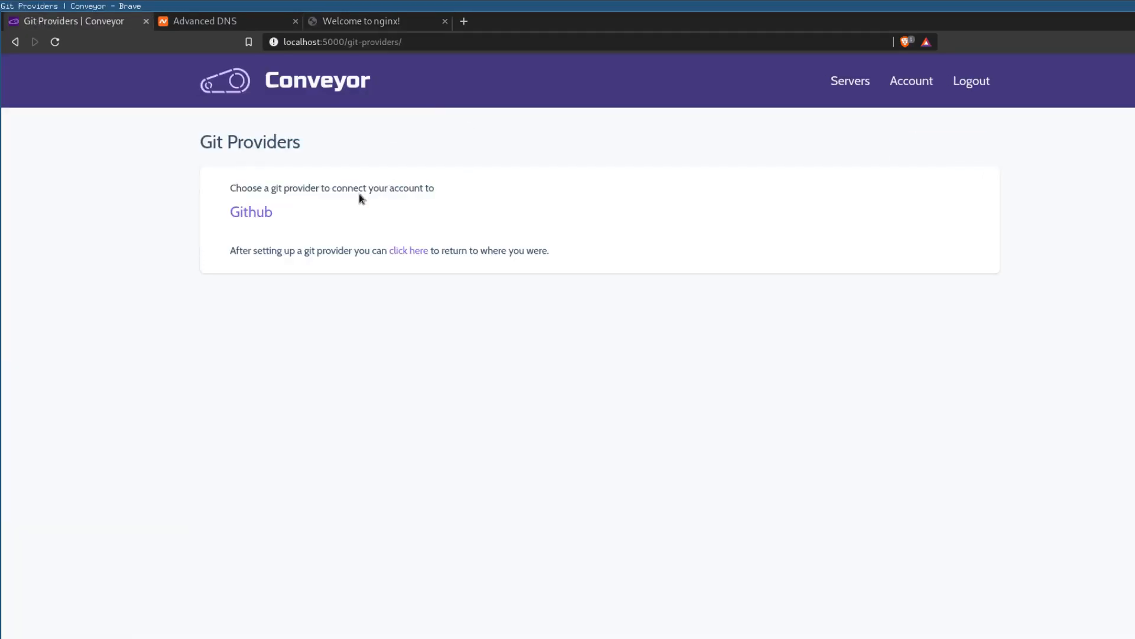
{"action": "left_click", "coordinate": [256, 212]}
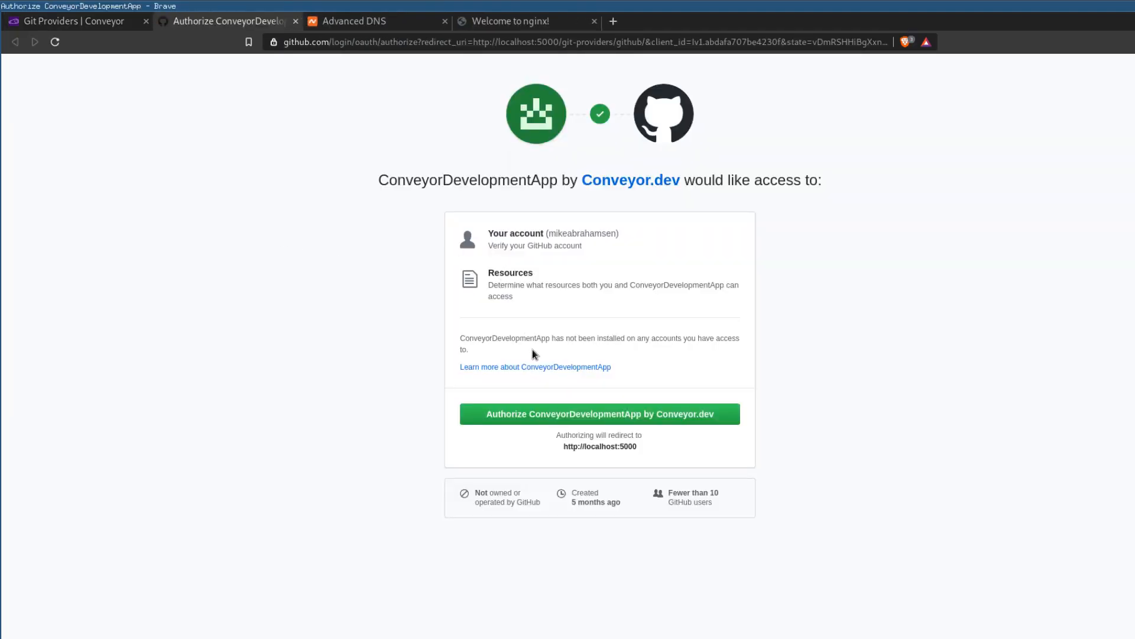
{"action": "left_click", "coordinate": [569, 417]}
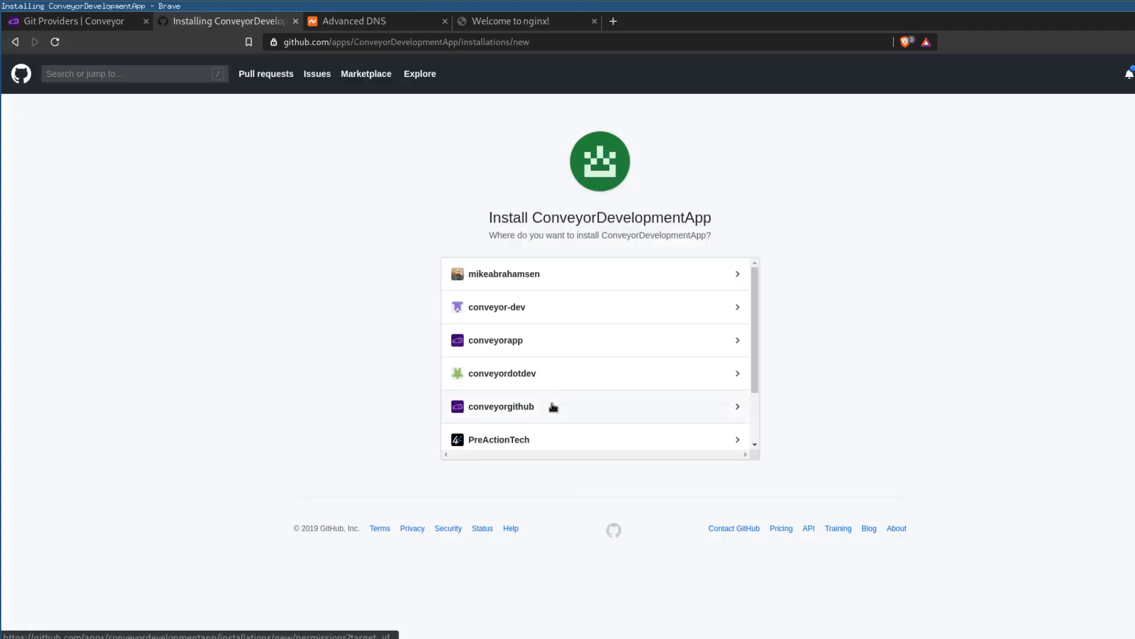
Step: Install ConveyorDevelopmentApp on the PreActionTech organization with access to only the 4csports-website repository
{"action": "left_click", "coordinate": [562, 439]}
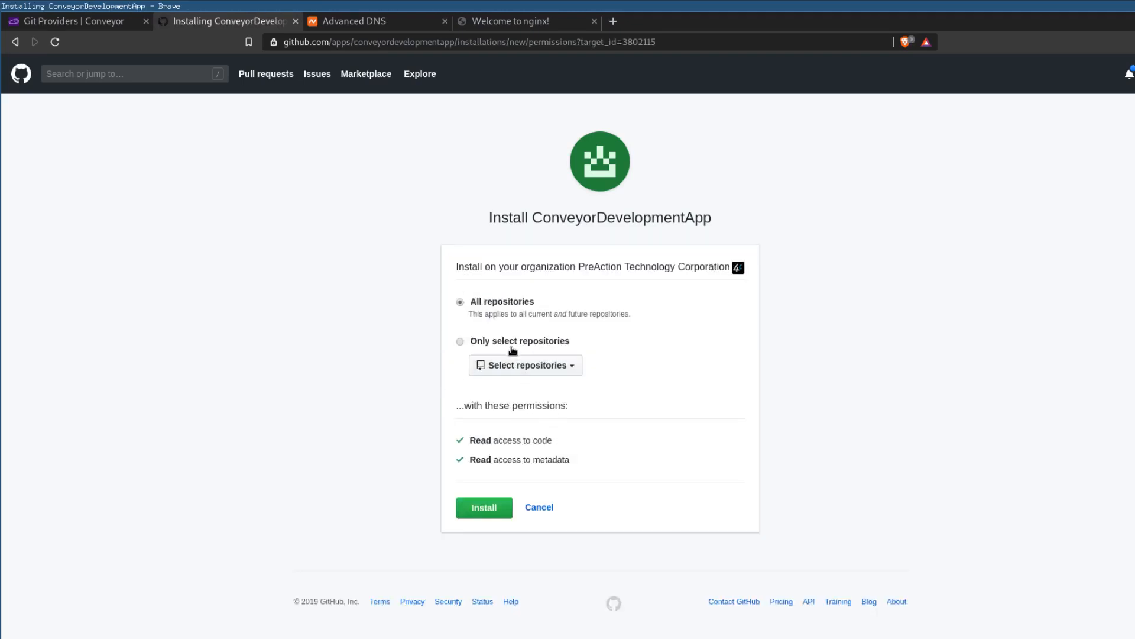
{"action": "left_click", "coordinate": [506, 345]}
{"action": "left_click", "coordinate": [553, 404]}
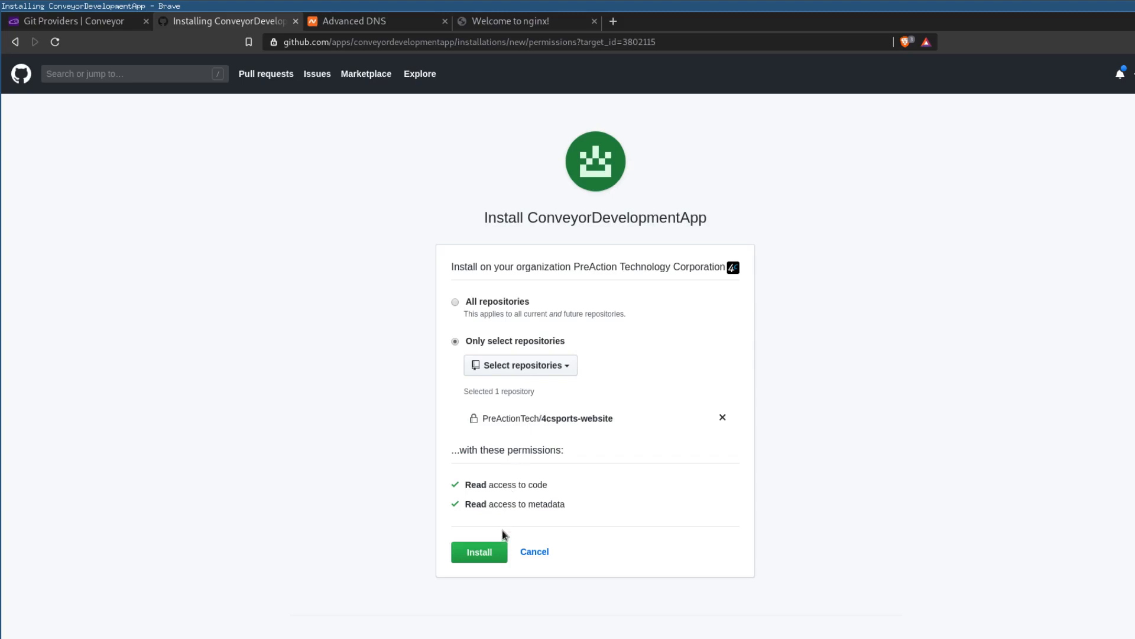
{"action": "left_click", "coordinate": [495, 553]}
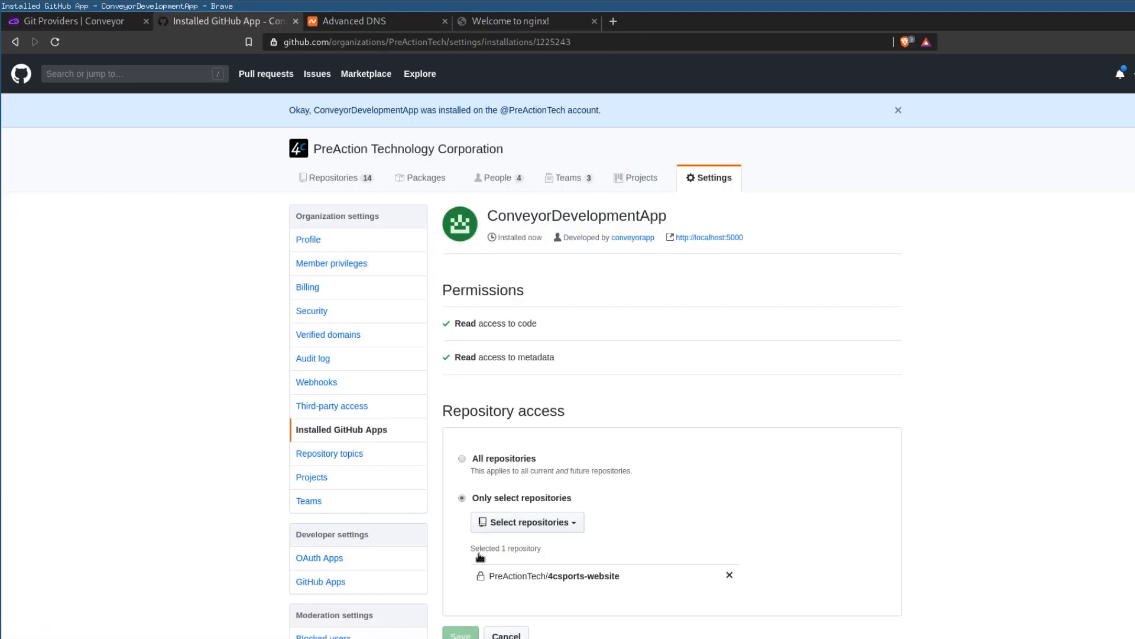
{"action": "key", "text": "ctrl+shift+Tab"}
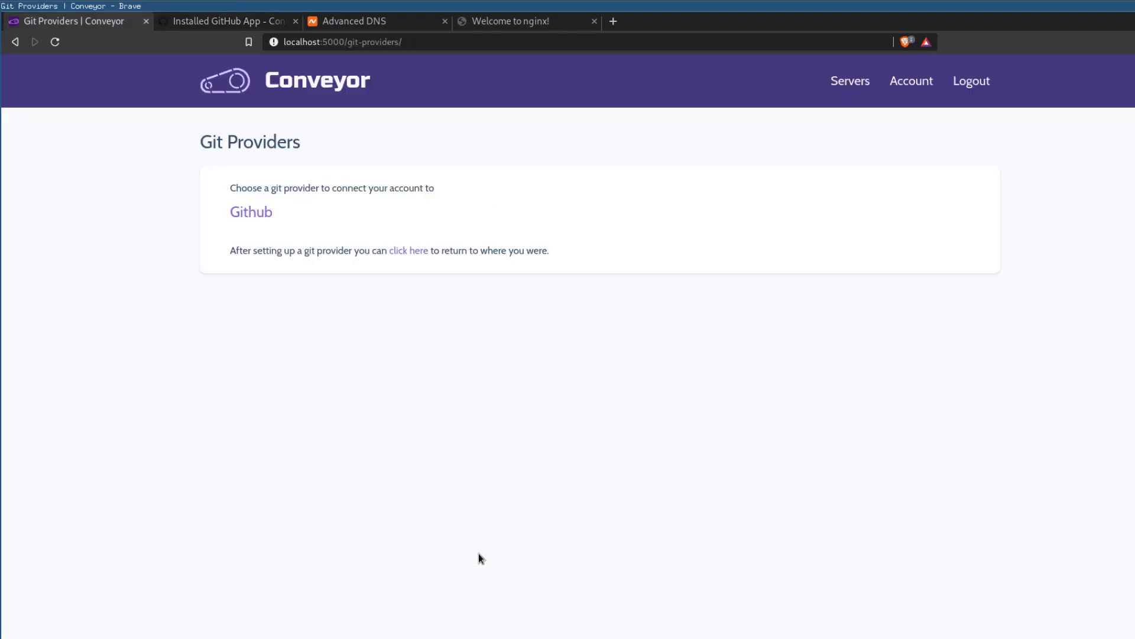
{"action": "left_click", "coordinate": [407, 251]}
{"action": "left_click", "coordinate": [960, 149]}
{"action": "left_click", "coordinate": [625, 212]}
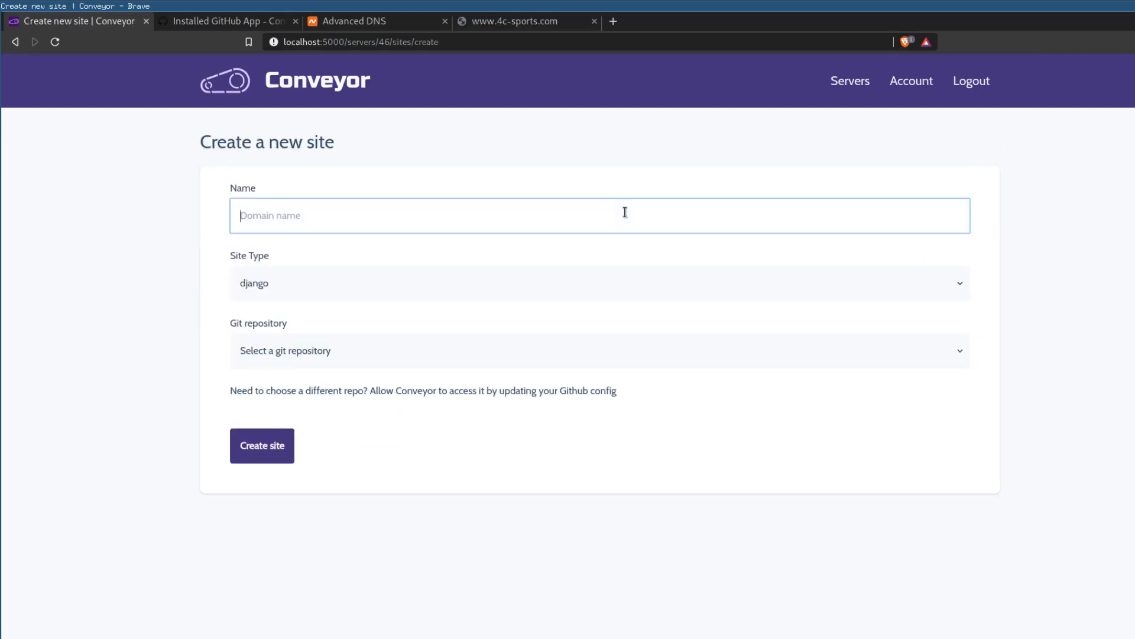
{"action": "type", "text": "www.4c-sports.com"}
{"action": "left_click", "coordinate": [615, 280]}
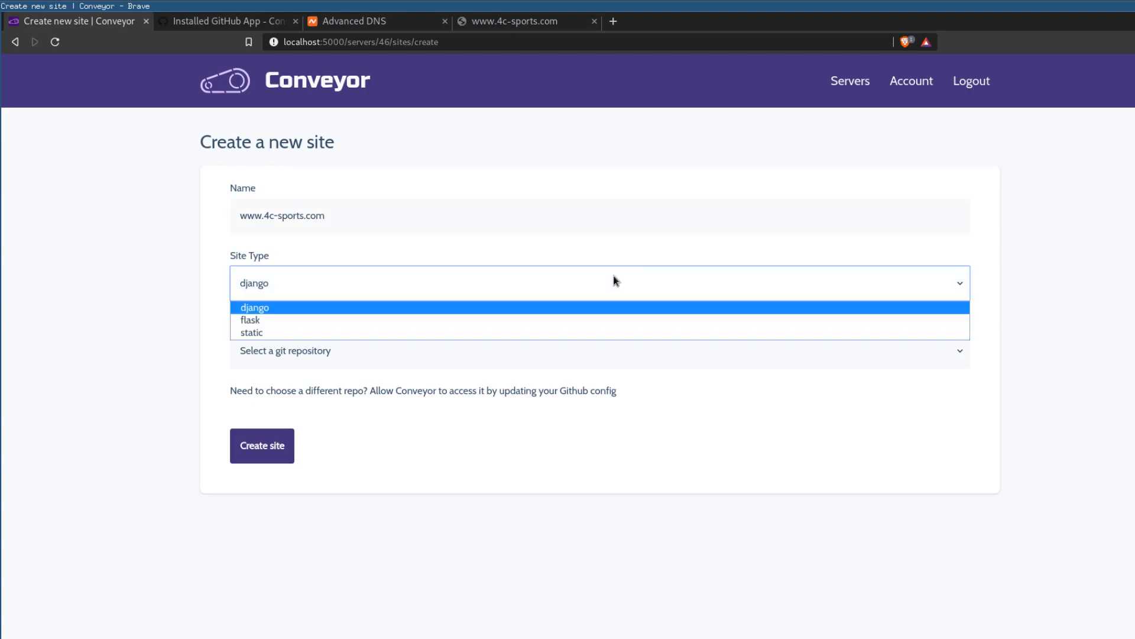
{"action": "left_click", "coordinate": [595, 309]}
{"action": "left_click", "coordinate": [551, 354]}
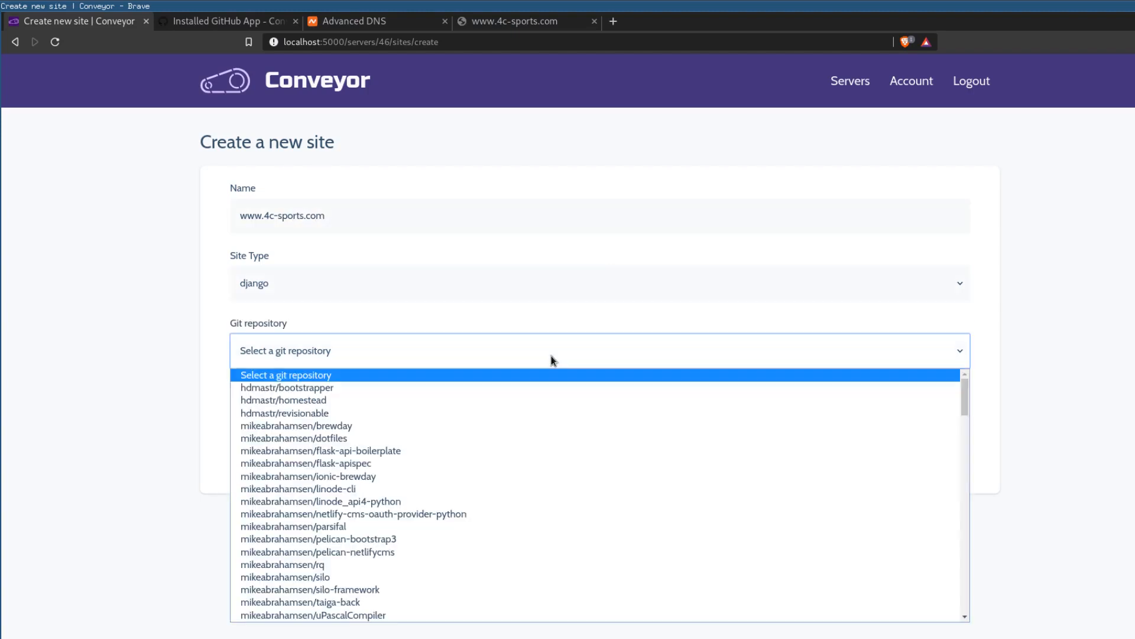
{"action": "scroll", "coordinate": [544, 395], "scroll_direction": "down", "scroll_amount": 15}
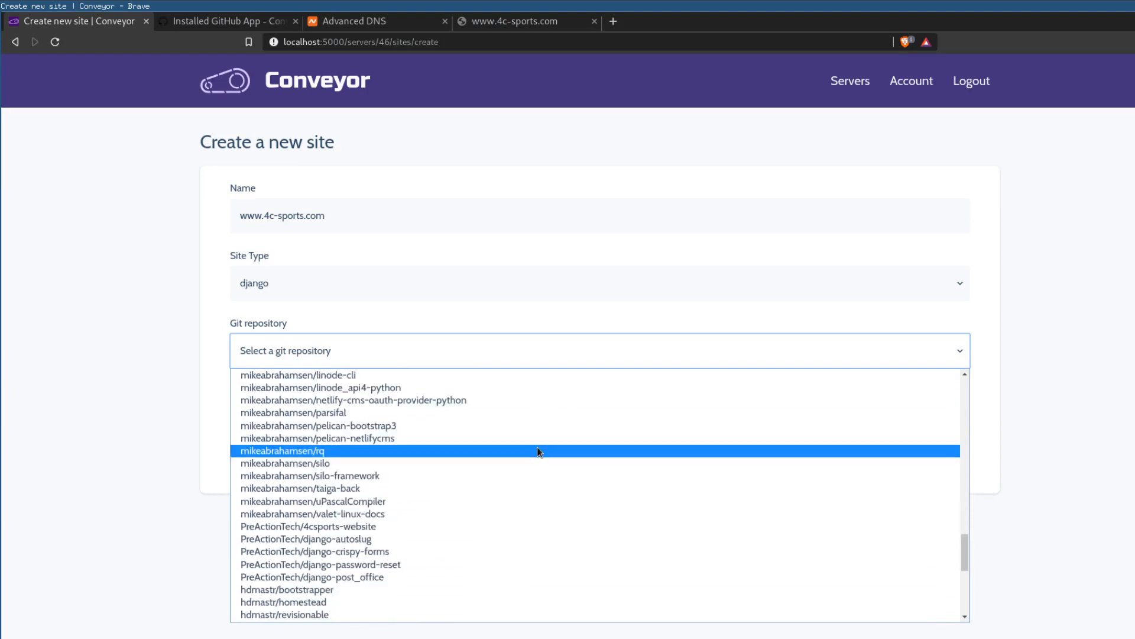
{"action": "scroll", "coordinate": [538, 448], "scroll_direction": "up", "scroll_amount": 1}
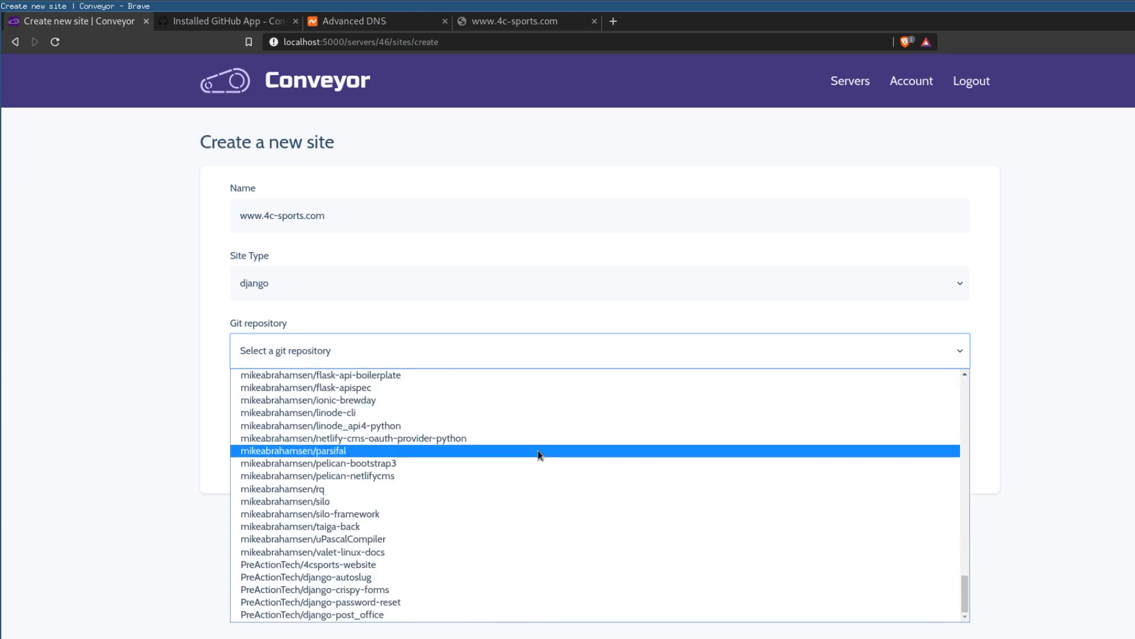
{"action": "left_click", "coordinate": [383, 564]}
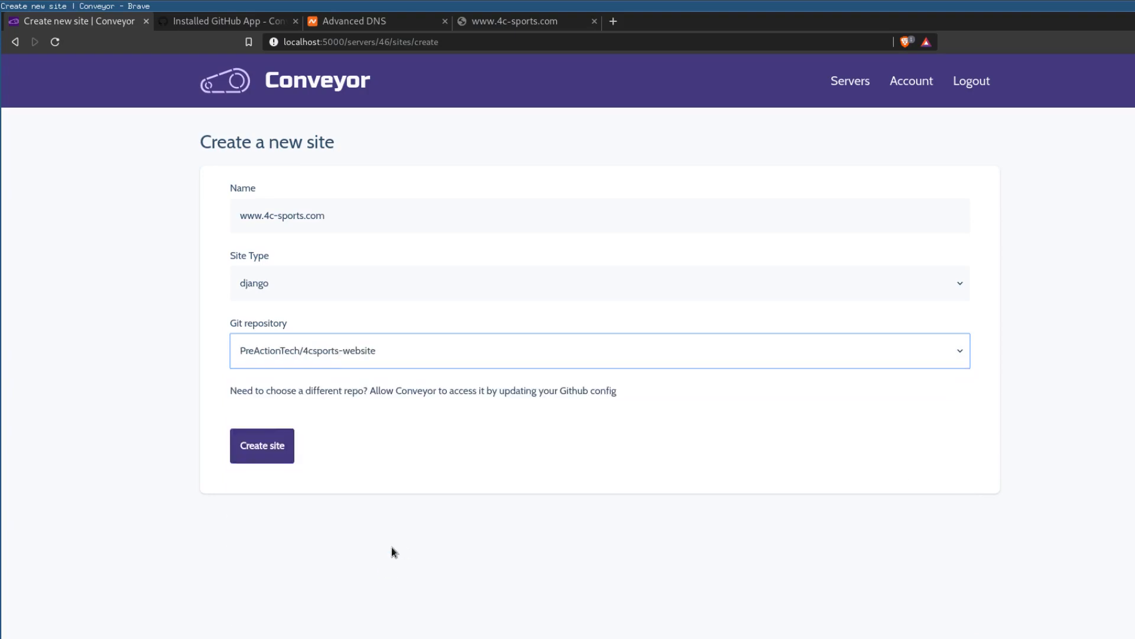
{"action": "left_click", "coordinate": [272, 455]}
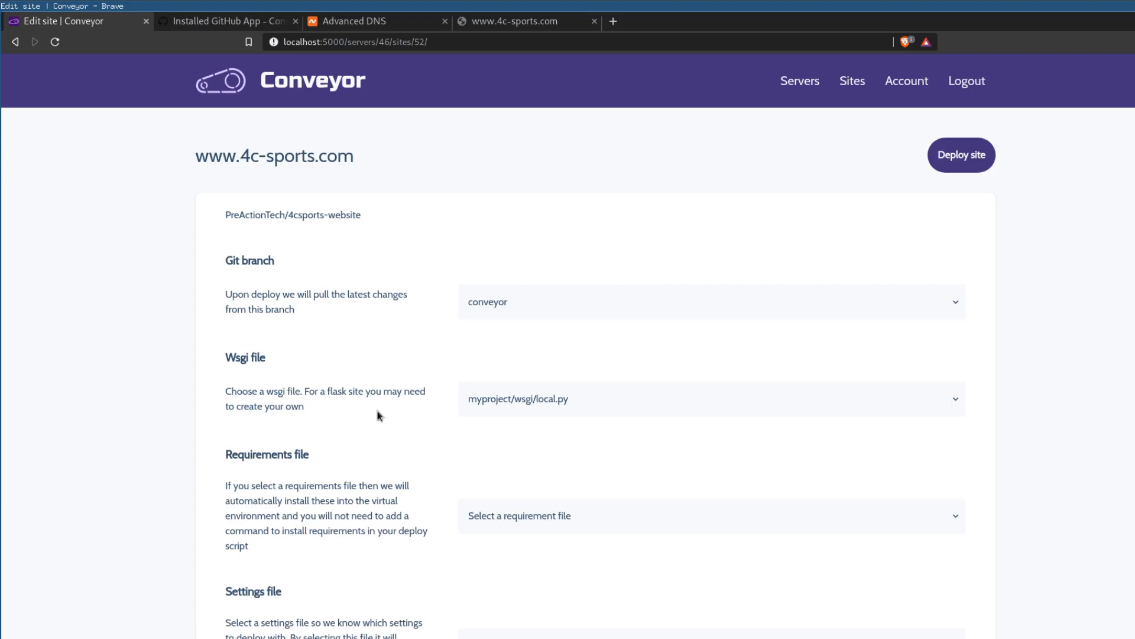
Step: Set the site's Git branch to conveyor and its wsgi file to myproject/wsgi/staging.py
{"action": "left_click", "coordinate": [612, 302]}
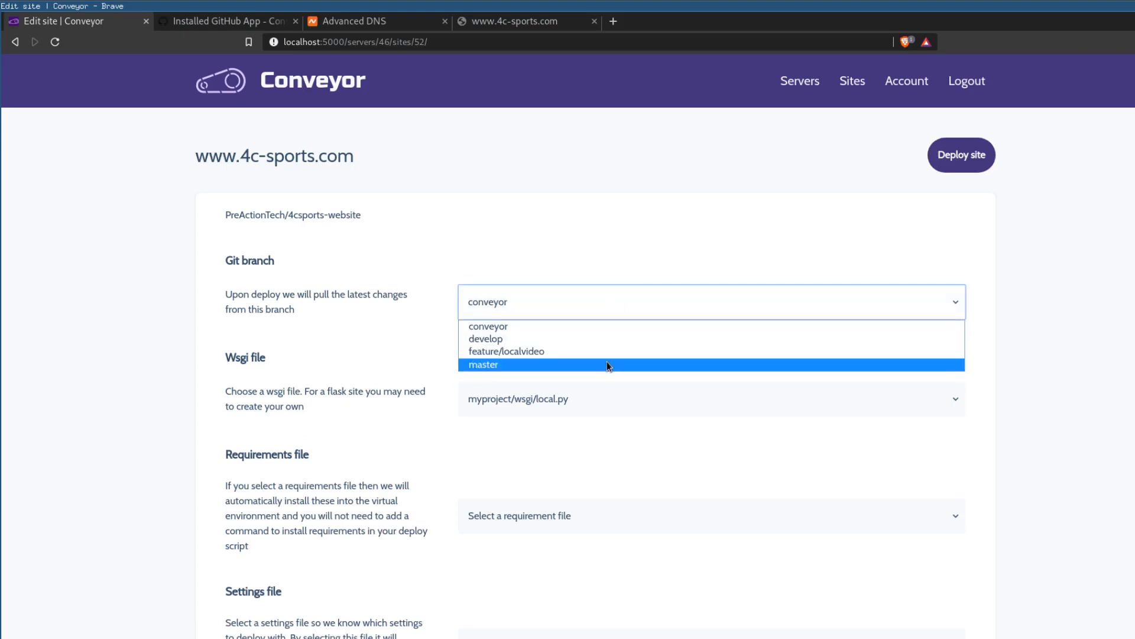
{"action": "left_click", "coordinate": [603, 328]}
{"action": "left_click", "coordinate": [606, 398]}
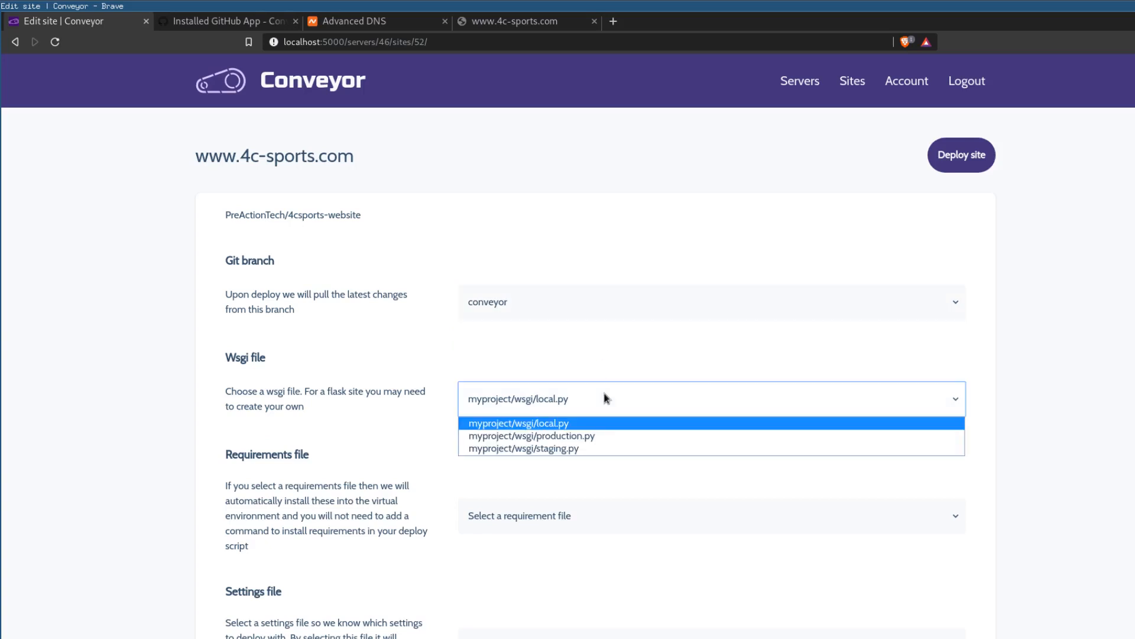
{"action": "left_click", "coordinate": [576, 448]}
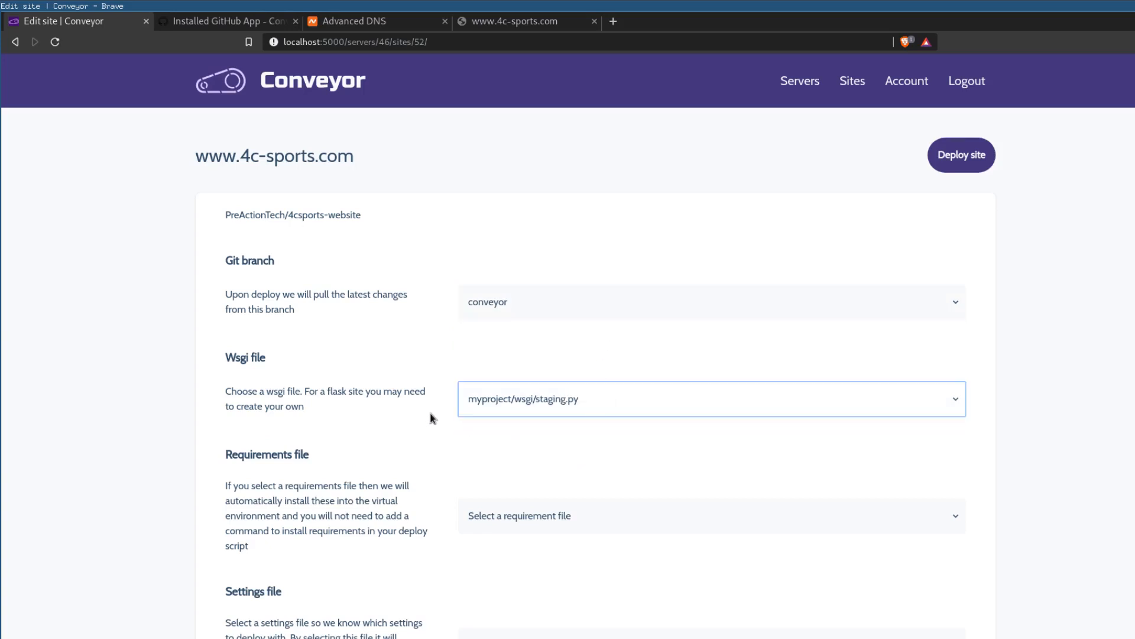
Step: Set the requirements file to requirements/production.txt and the settings file to myproject/settings/staging.py, and save the site
{"action": "scroll", "coordinate": [434, 417], "scroll_direction": "down", "scroll_amount": 3}
{"action": "left_click", "coordinate": [534, 388]}
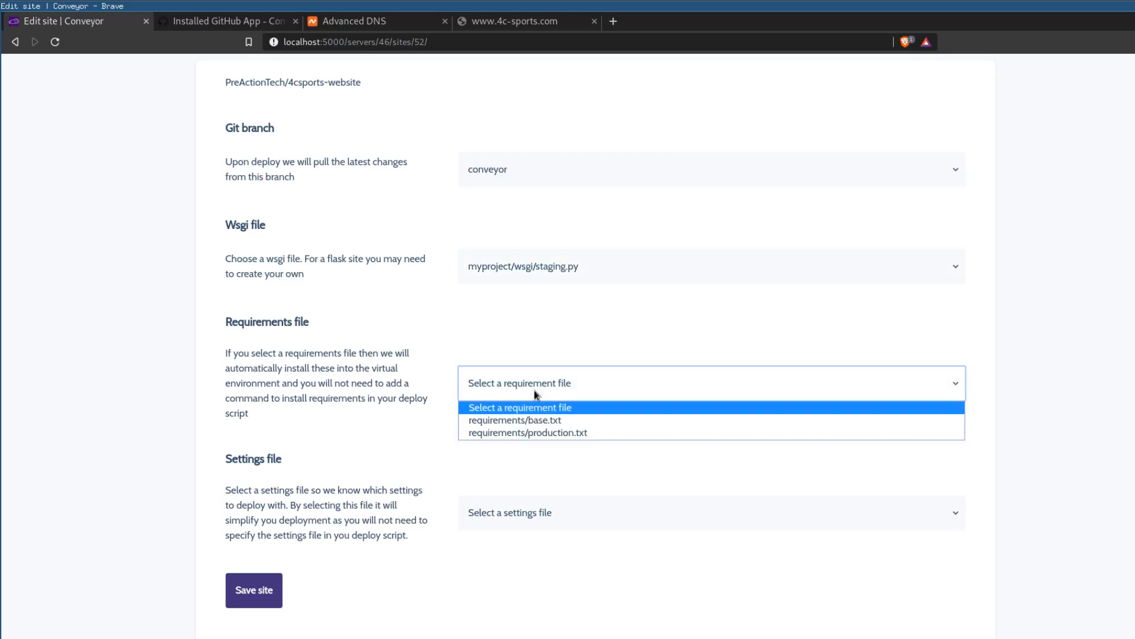
{"action": "left_click", "coordinate": [542, 431]}
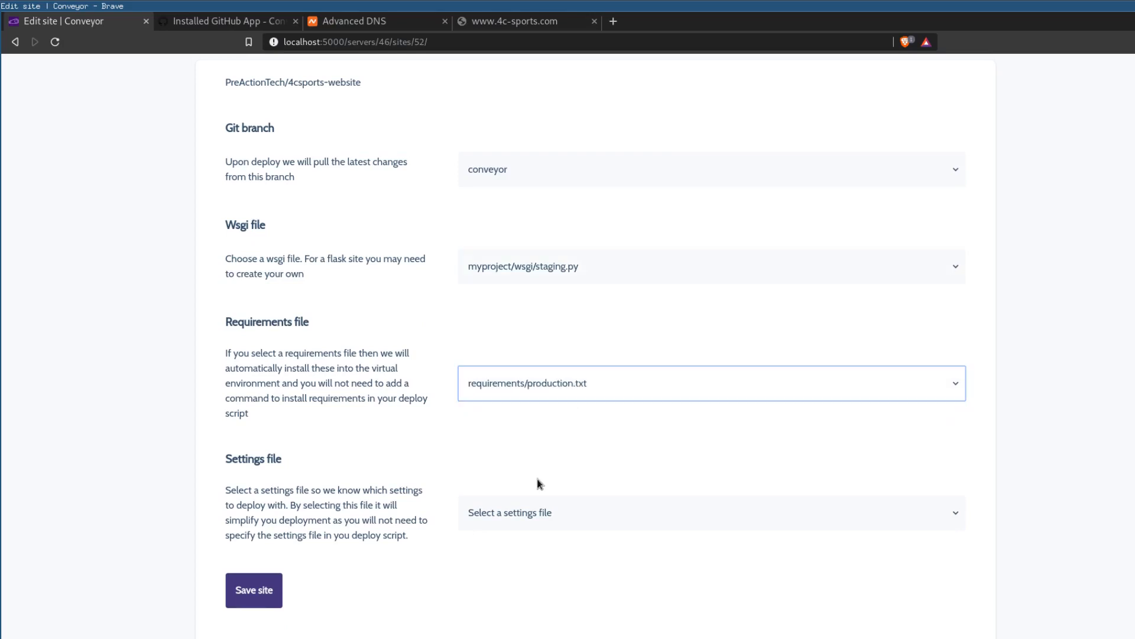
{"action": "left_click", "coordinate": [540, 512]}
{"action": "left_click", "coordinate": [560, 600]}
{"action": "left_click", "coordinate": [253, 590]}
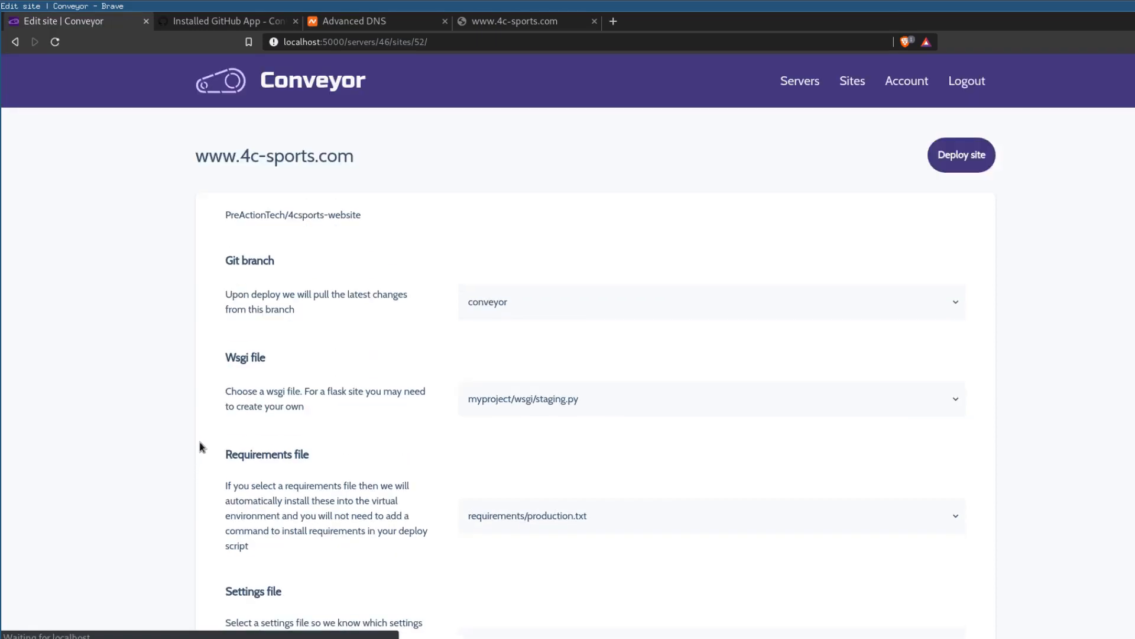
Step: Insert an "npm install" line at the start of the site's deploy script, before the migrate command
{"action": "scroll", "coordinate": [206, 447], "scroll_direction": "down", "scroll_amount": 3}
{"action": "scroll", "coordinate": [378, 466], "scroll_direction": "down", "scroll_amount": 4}
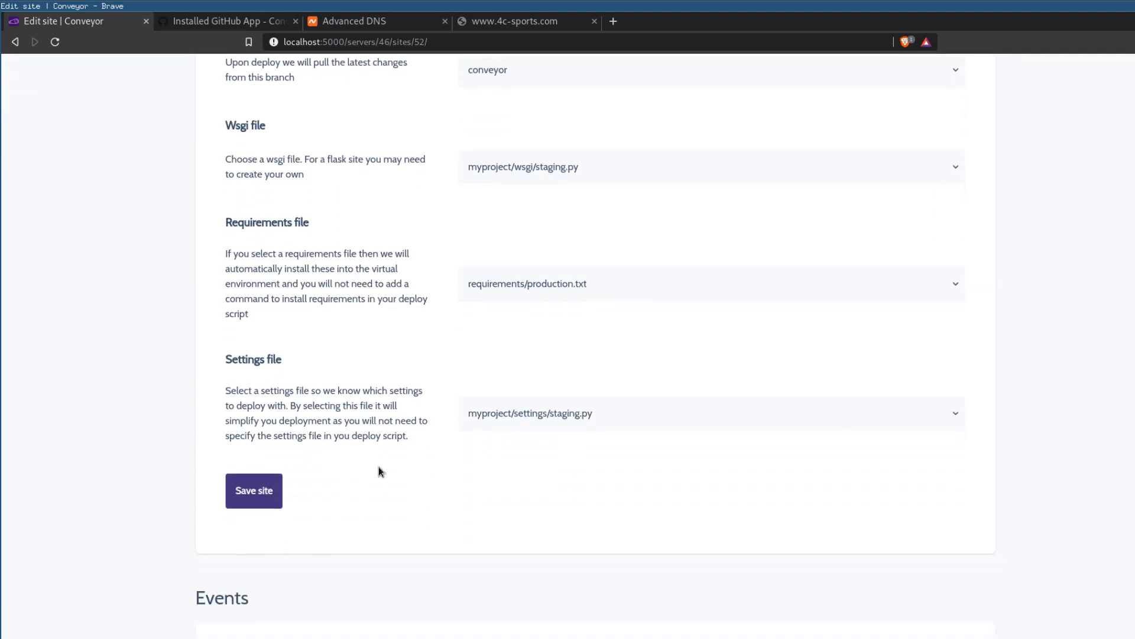
{"action": "scroll", "coordinate": [435, 469], "scroll_direction": "down", "scroll_amount": 2}
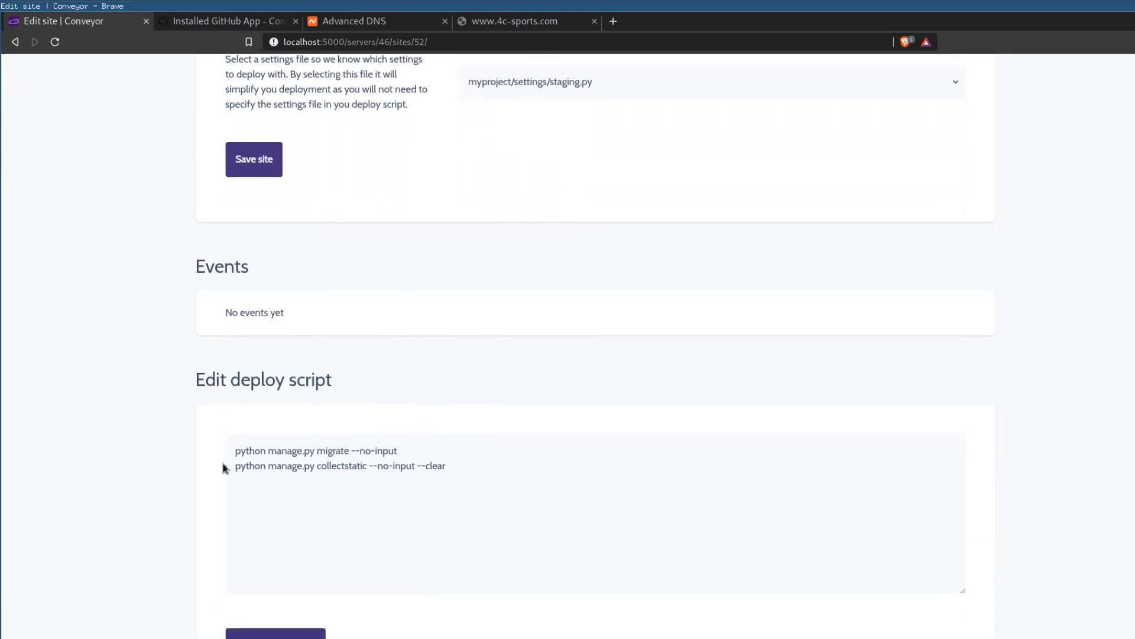
{"action": "left_click", "coordinate": [233, 456]}
{"action": "scroll", "coordinate": [233, 456], "scroll_direction": "down", "scroll_amount": 2}
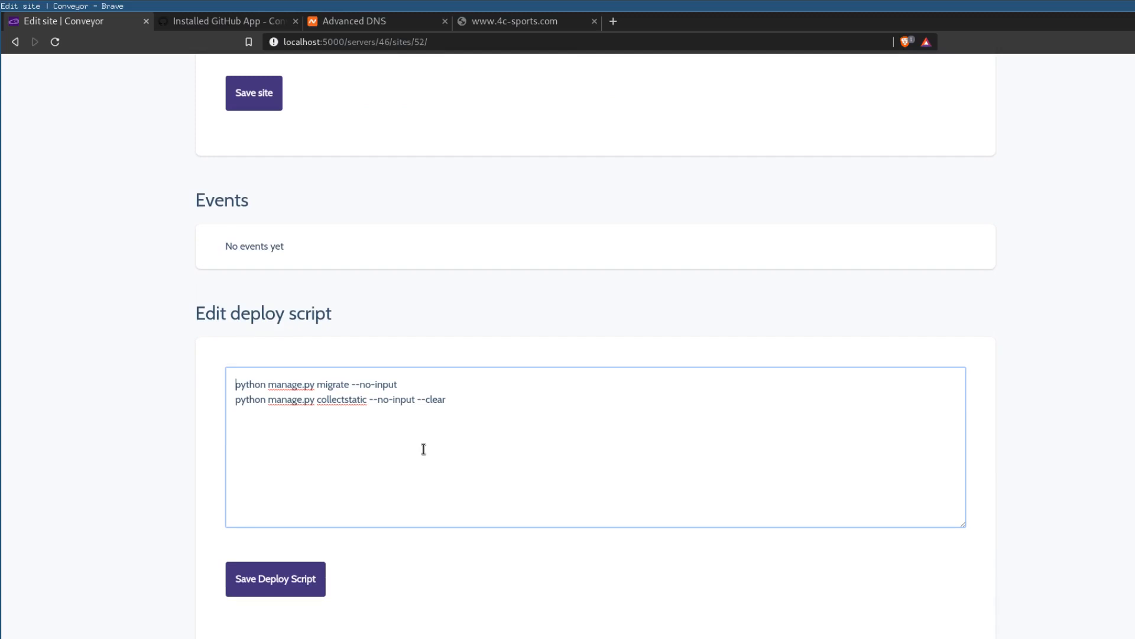
{"action": "key", "text": "Return"}
{"action": "key", "text": "Up"}
{"action": "type", "text": "npm"}
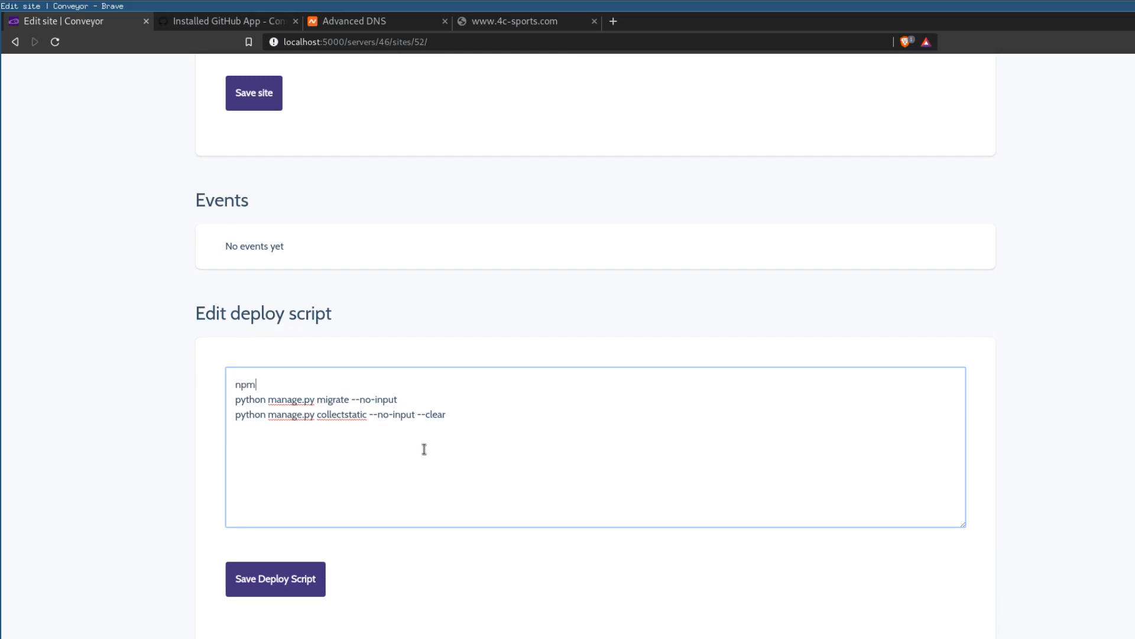
{"action": "type", "text": " install"}
Step: Add the line "npm run build-css" below "npm install" in the deploy script and save the script
{"action": "key", "text": "Return"}
{"action": "type", "text": "npm run"}
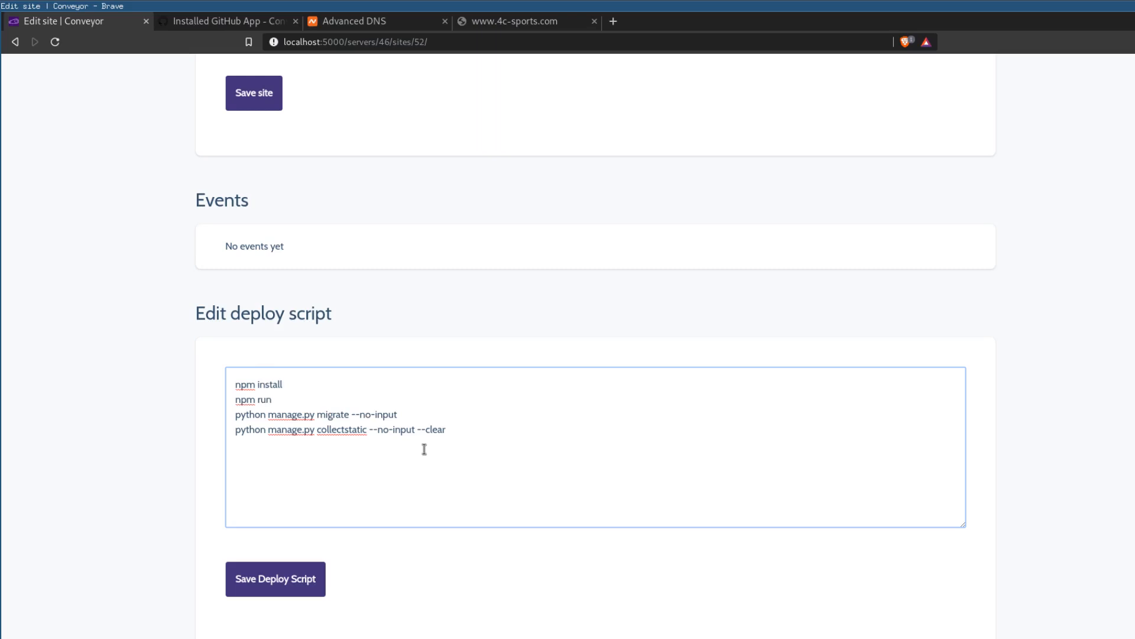
{"action": "type", "text": " css-build"}
{"action": "key", "text": "BackSpace"}
{"action": "key", "text": "BackSpace"}
{"action": "key", "text": "BackSpace"}
{"action": "key", "text": "BackSpace"}
{"action": "key", "text": "BackSpace"}
{"action": "key", "text": "BackSpace"}
{"action": "key", "text": "BackSpace"}
{"action": "key", "text": "BackSpace"}
{"action": "type", "text": "build-css"}
{"action": "left_click", "coordinate": [303, 579]}
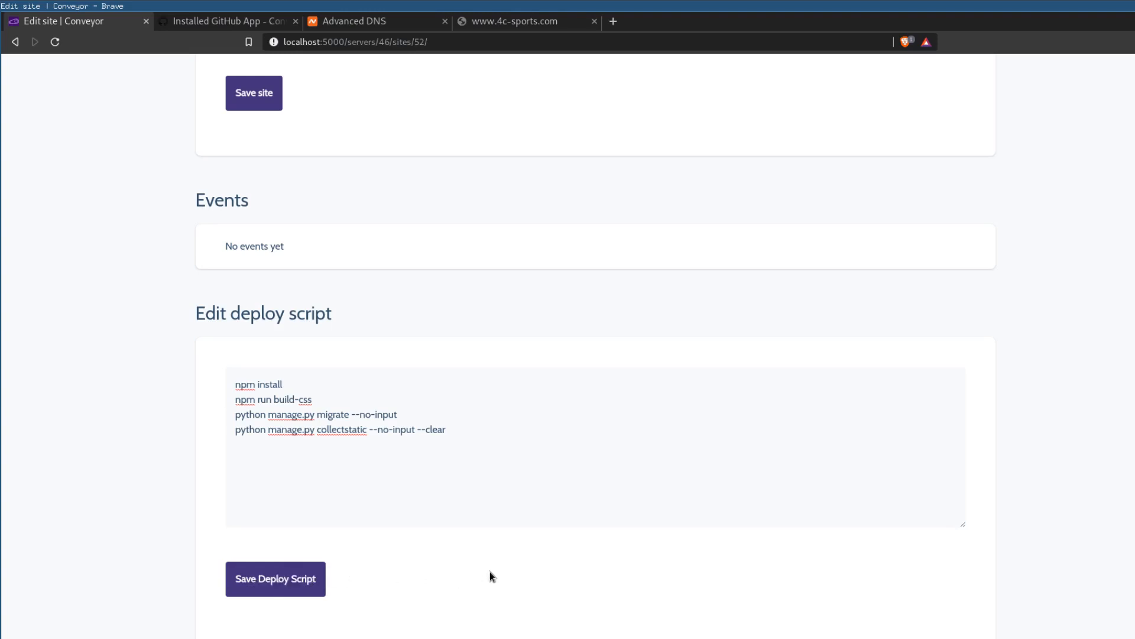
Step: Paste the DATABASE_STAGING_PASSWORD and SECRET_KEY entries with their secret values into the site's environment variables and save them
{"action": "scroll", "coordinate": [577, 563], "scroll_direction": "down", "scroll_amount": 5}
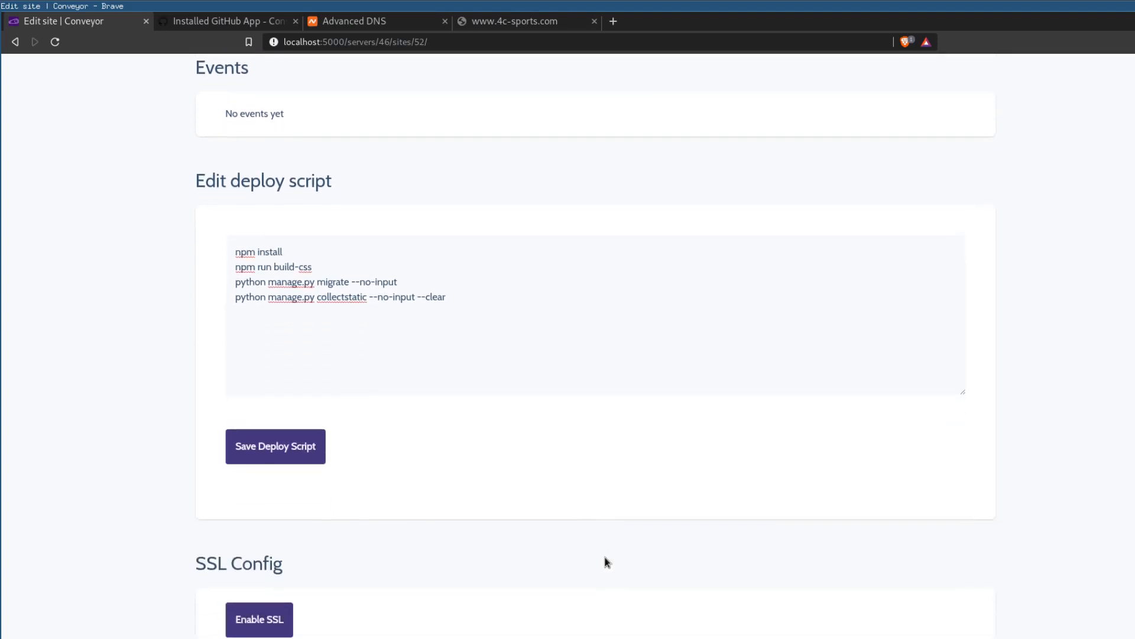
{"action": "scroll", "coordinate": [605, 557], "scroll_direction": "down", "scroll_amount": 3}
{"action": "left_click", "coordinate": [418, 459]}
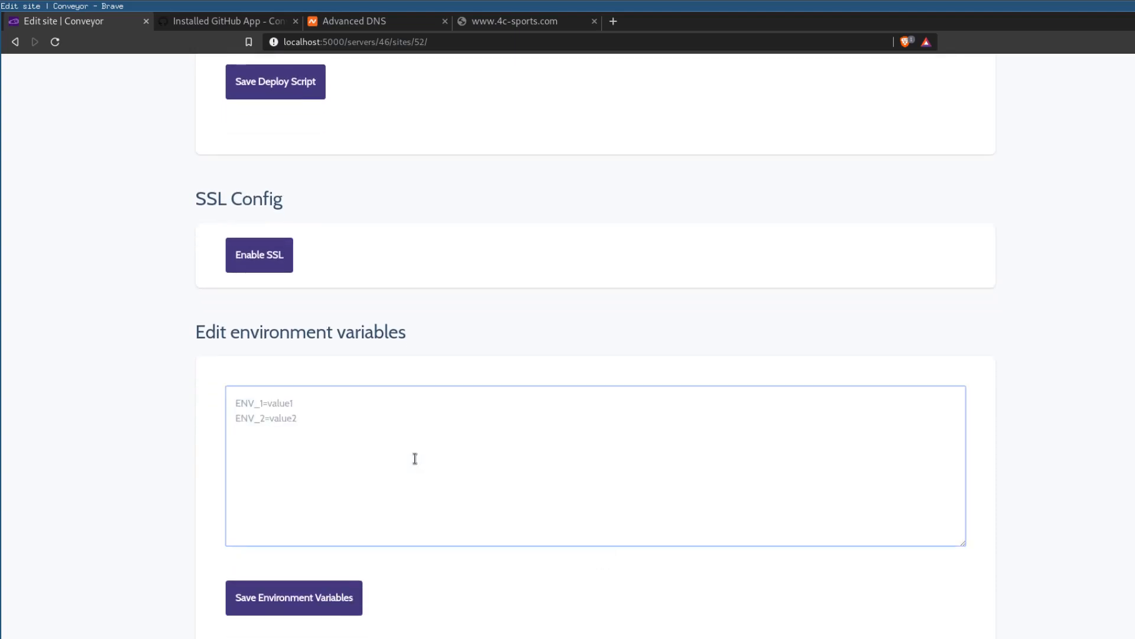
{"action": "key", "text": "ctrl+v"}
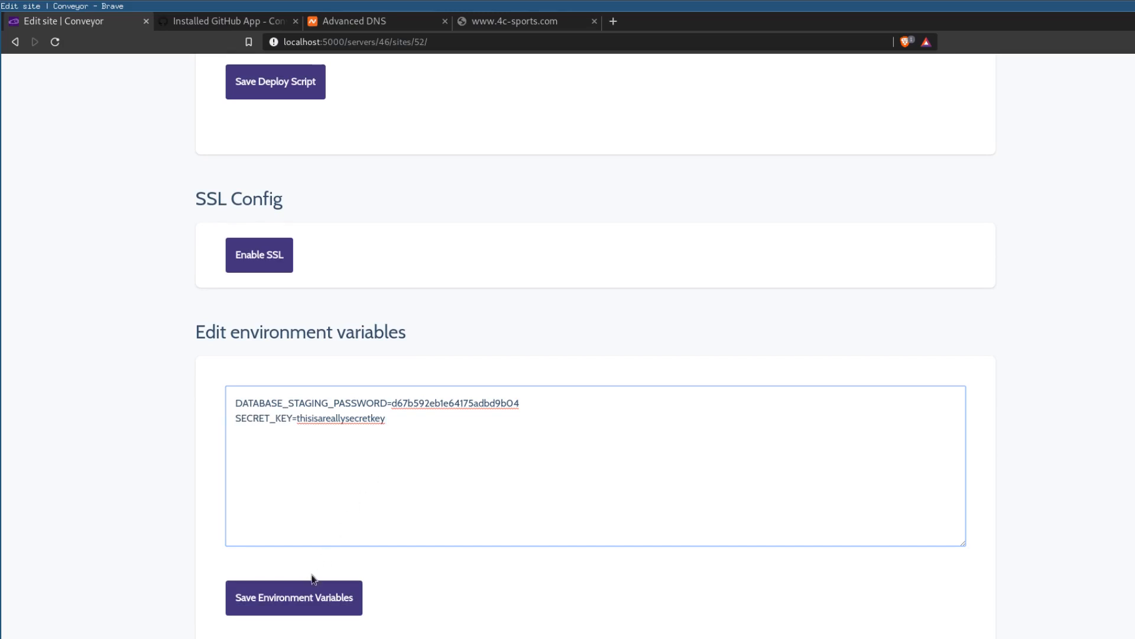
{"action": "left_click", "coordinate": [306, 599]}
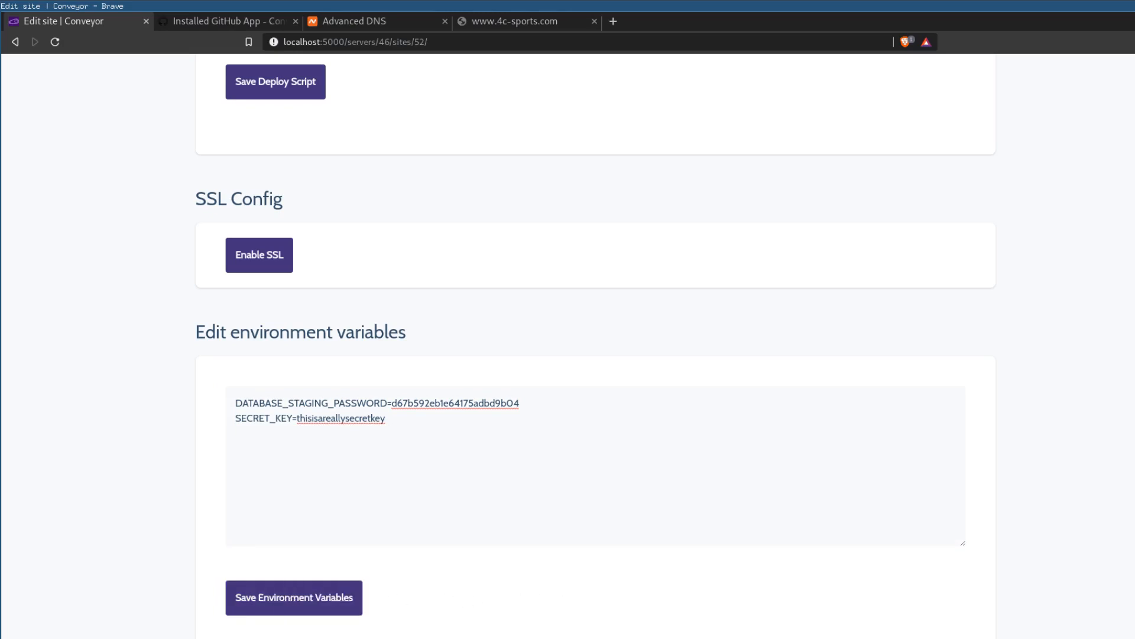
{"action": "scroll", "coordinate": [596, 346], "scroll_direction": "up", "scroll_amount": 16}
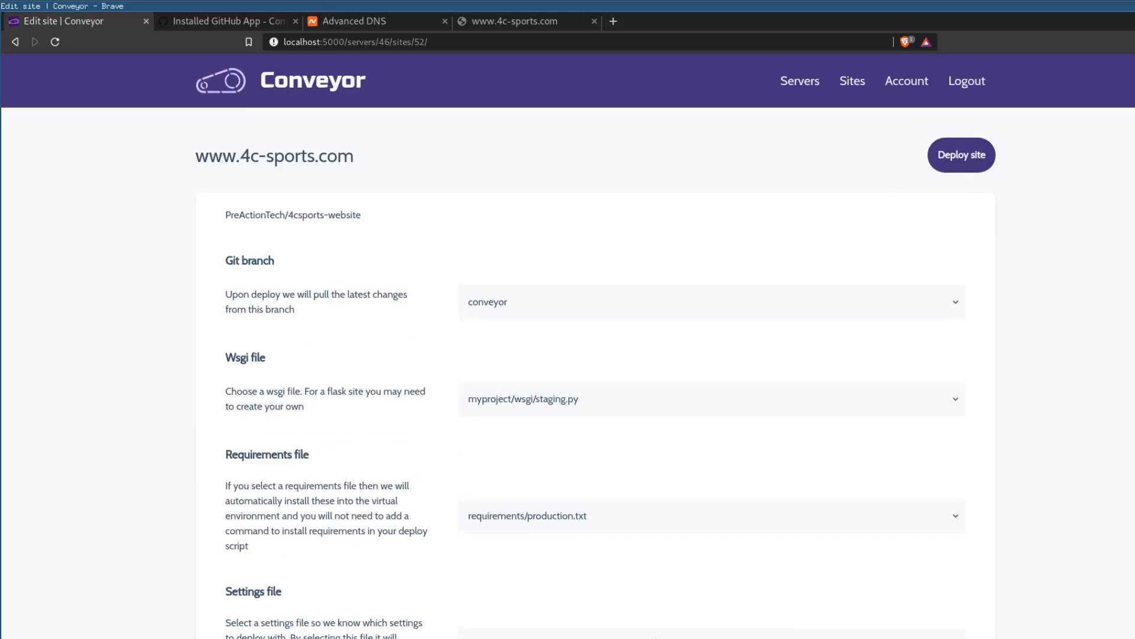
{"action": "left_click", "coordinate": [950, 171]}
{"action": "scroll", "coordinate": [1000, 226], "scroll_direction": "down", "scroll_amount": 1}
{"action": "scroll", "coordinate": [999, 226], "scroll_direction": "down", "scroll_amount": 6}
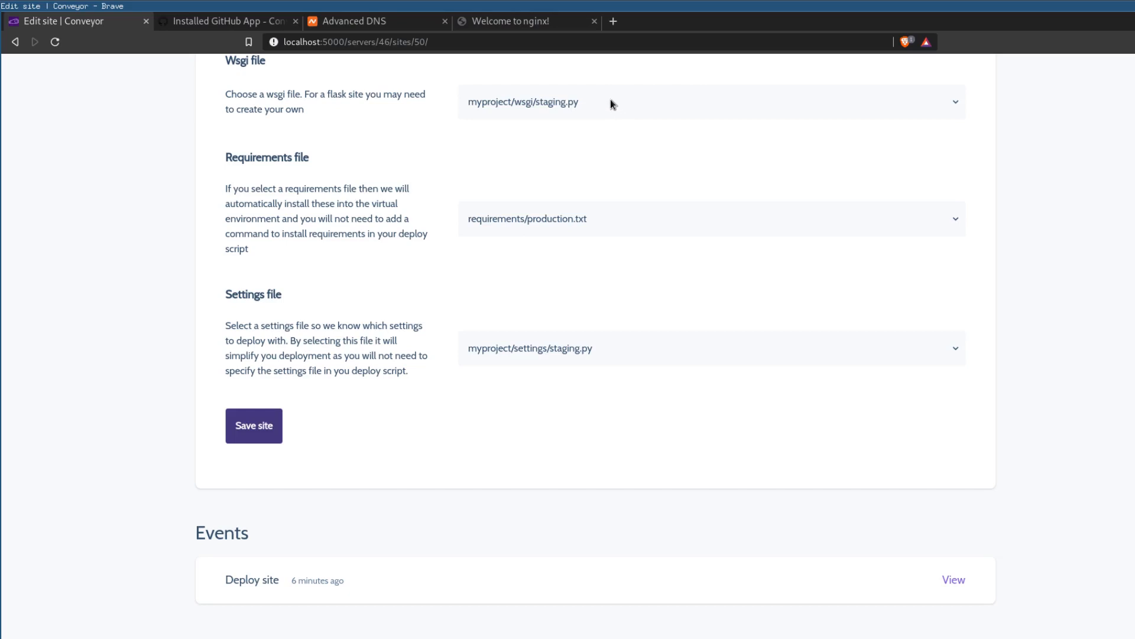
Step: Reload 4c-sports.com in its browser tab to check the deployed website and its full address
{"action": "left_click", "coordinate": [534, 22]}
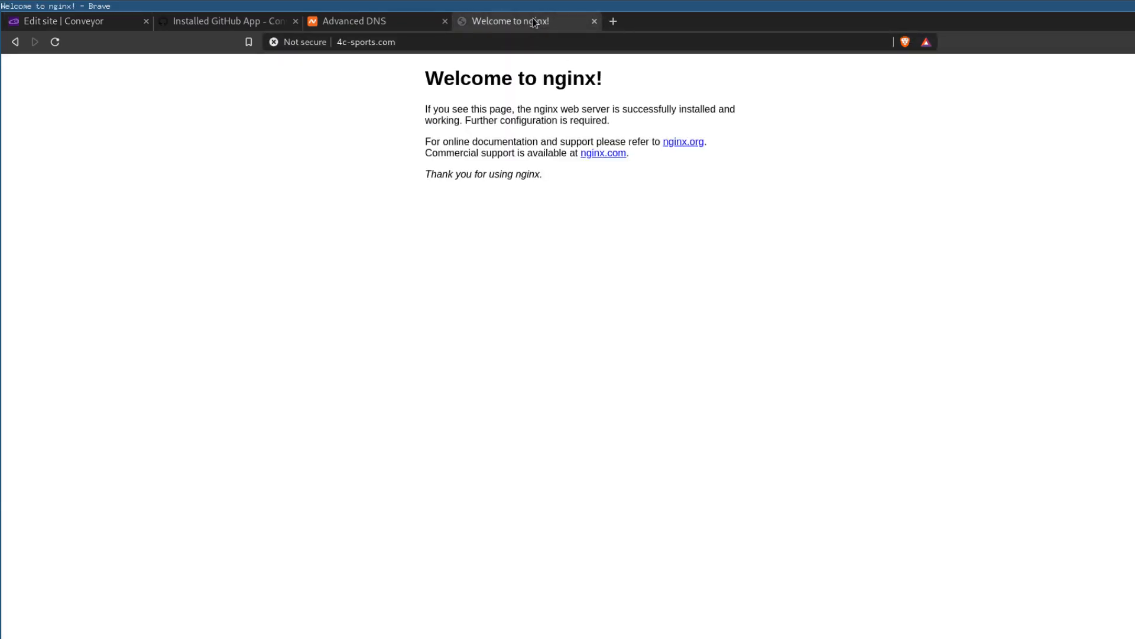
{"action": "key", "text": "ctrl+r"}
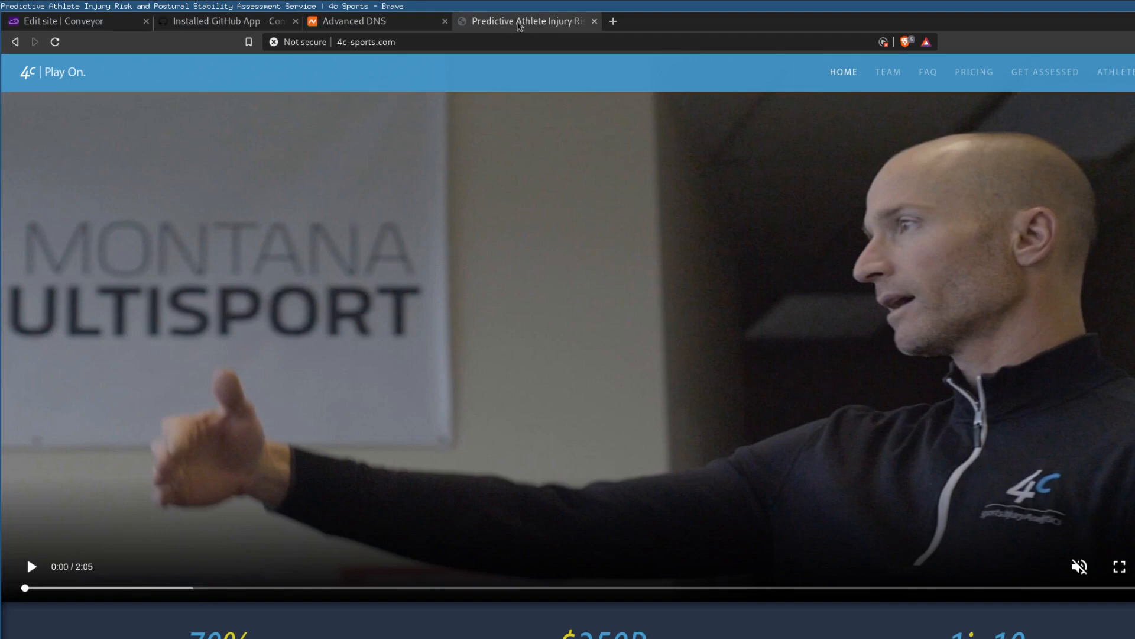
{"action": "left_click", "coordinate": [412, 44]}
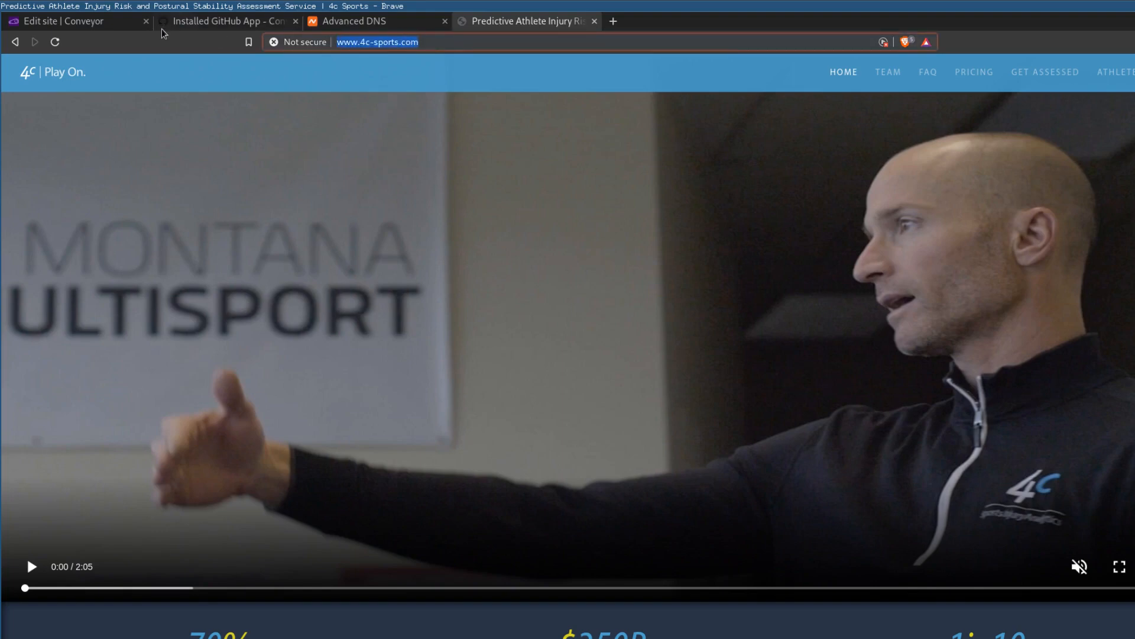
{"action": "left_click", "coordinate": [105, 24]}
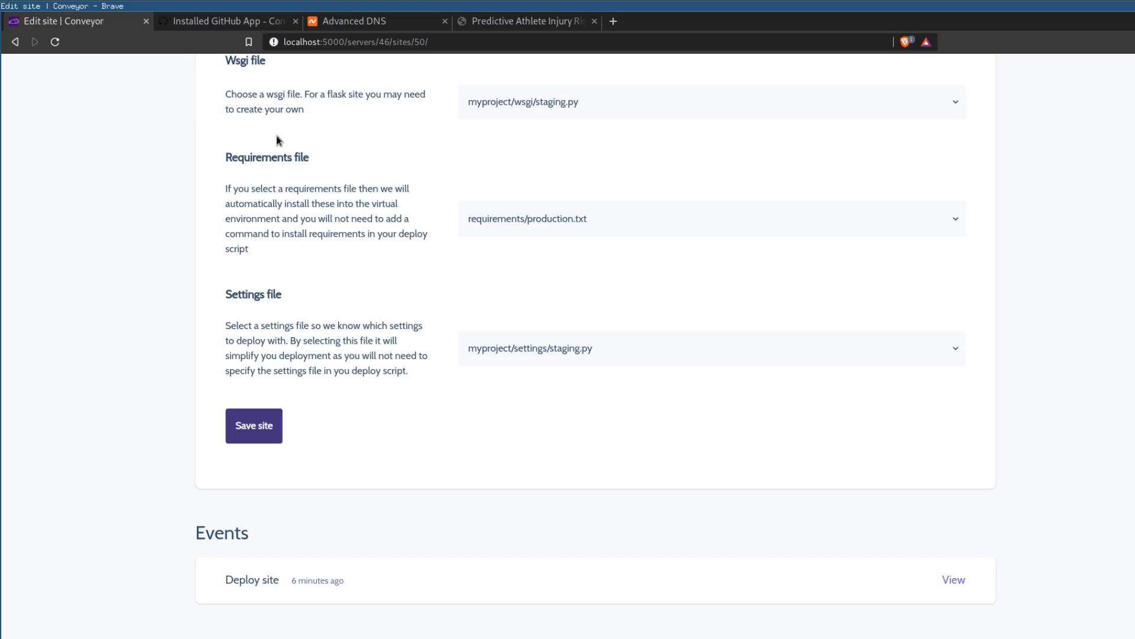
{"action": "scroll", "coordinate": [348, 285], "scroll_direction": "down", "scroll_amount": 5}
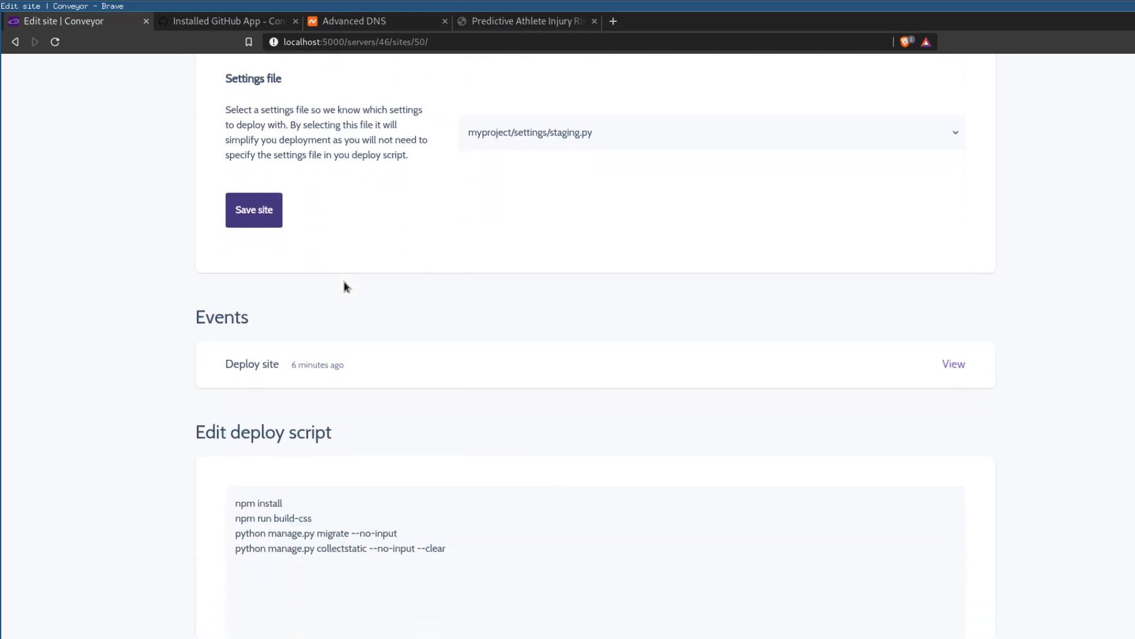
{"action": "scroll", "coordinate": [347, 287], "scroll_direction": "down", "scroll_amount": 2}
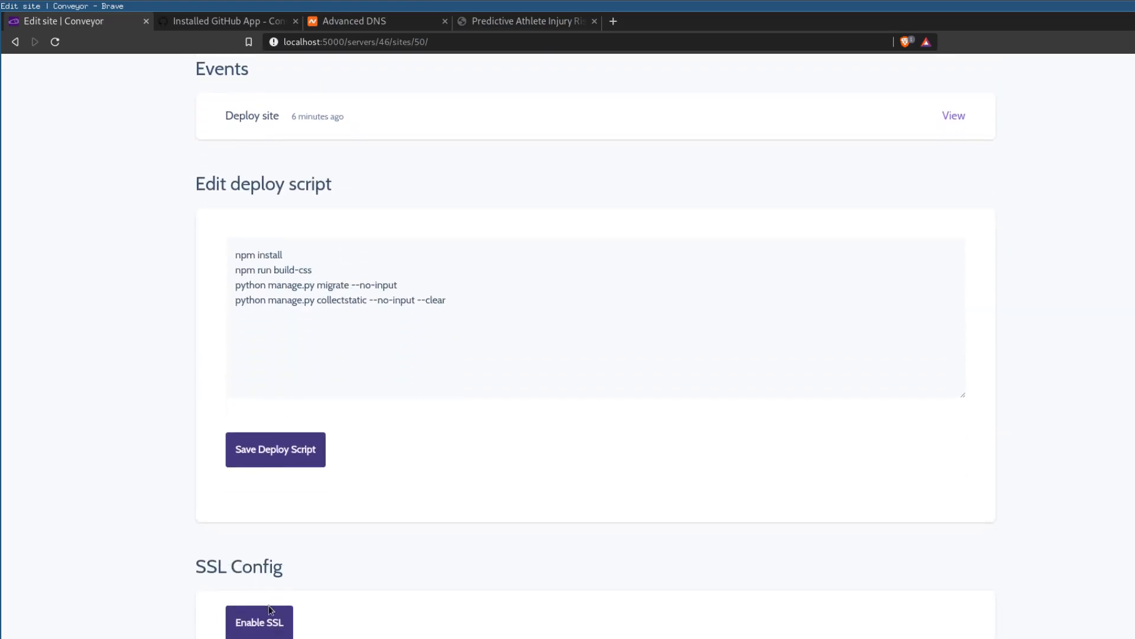
{"action": "left_click", "coordinate": [263, 622]}
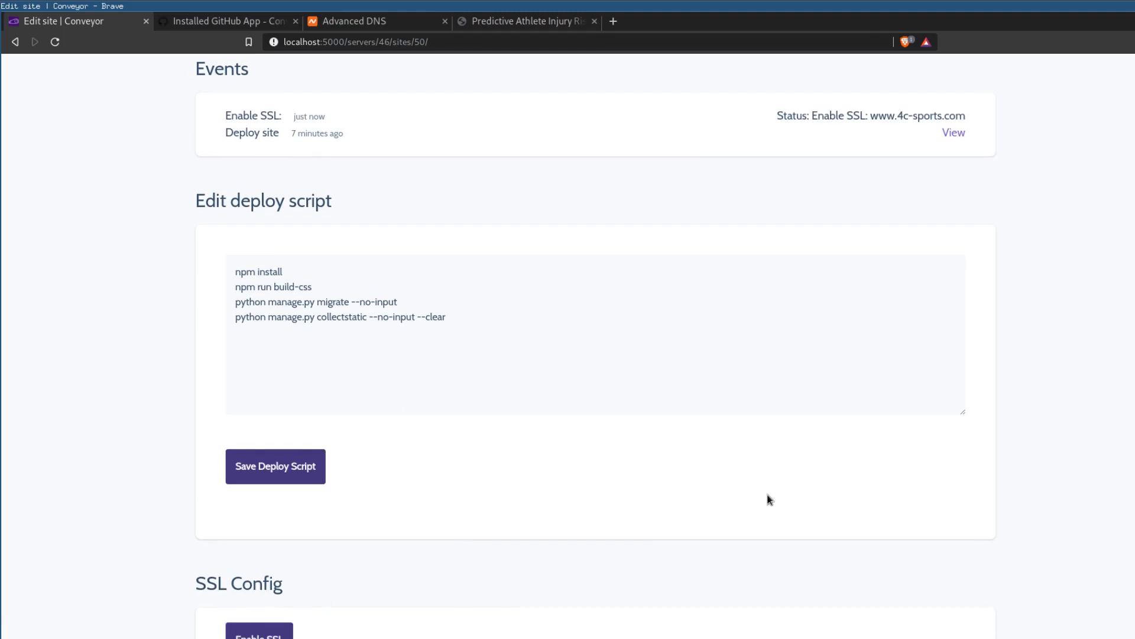
{"action": "scroll", "coordinate": [767, 499], "scroll_direction": "up", "scroll_amount": 2}
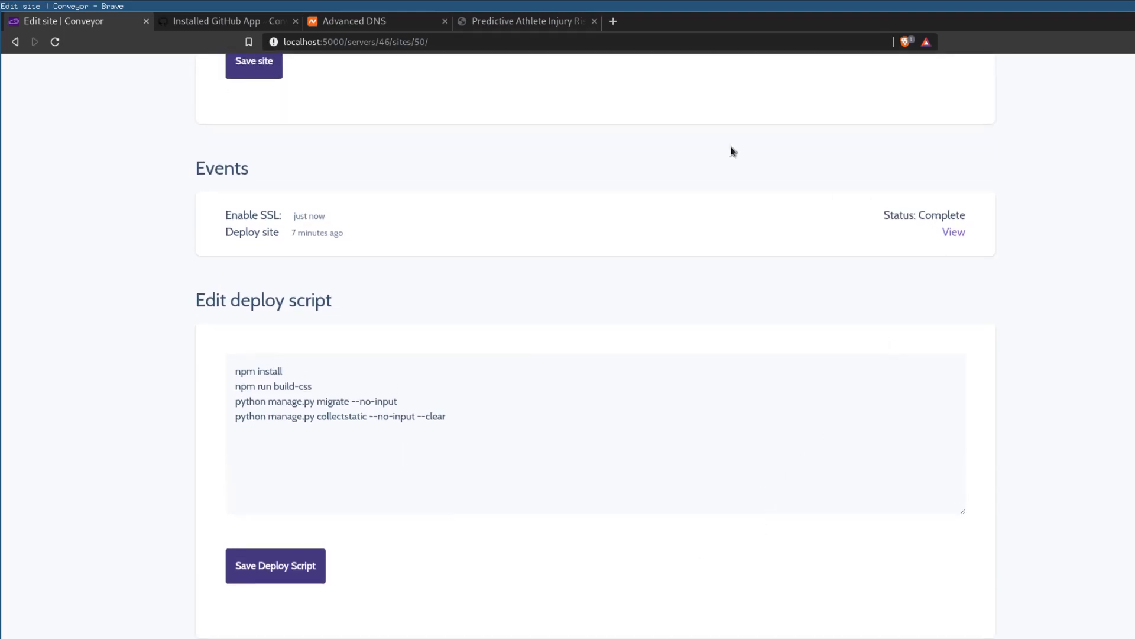
{"action": "left_click", "coordinate": [509, 28]}
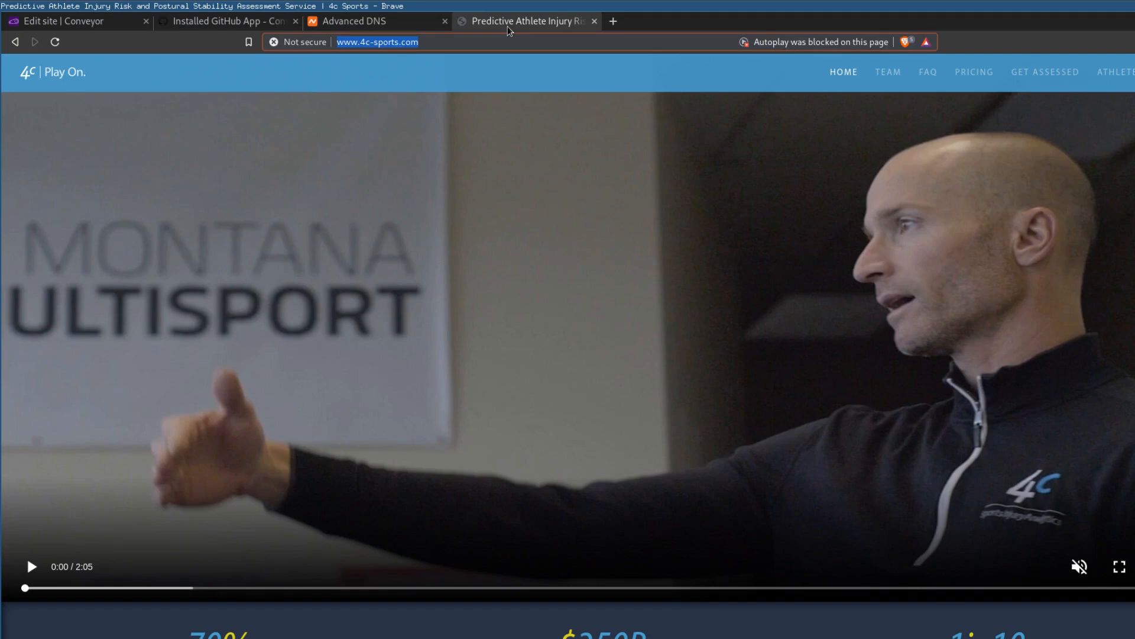
{"action": "key", "text": "Return"}
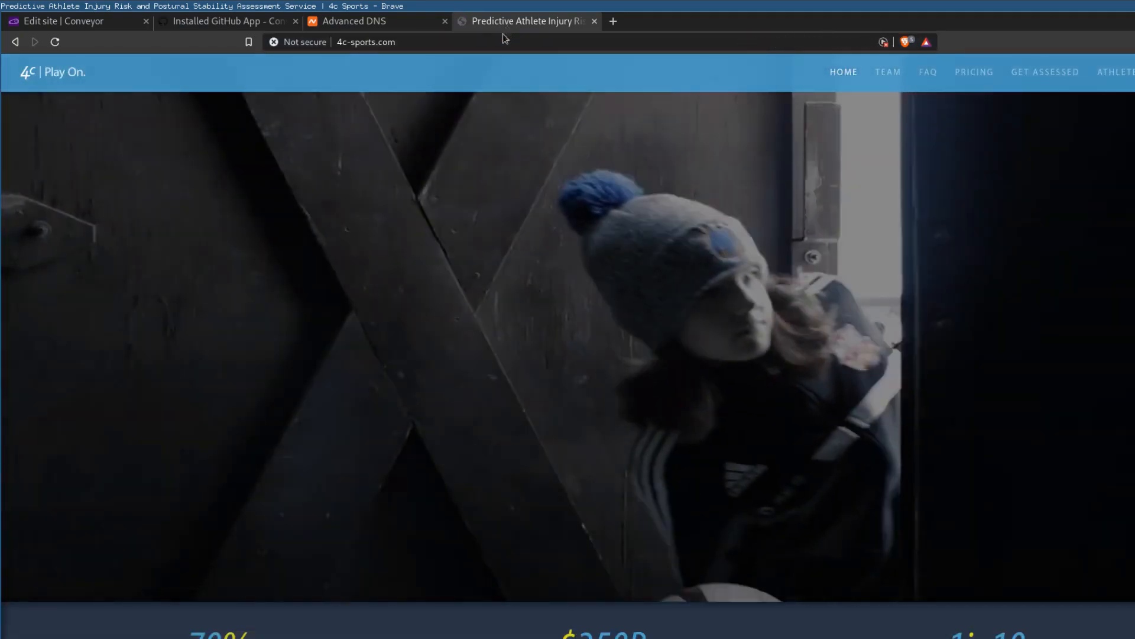
{"action": "left_click", "coordinate": [500, 43]}
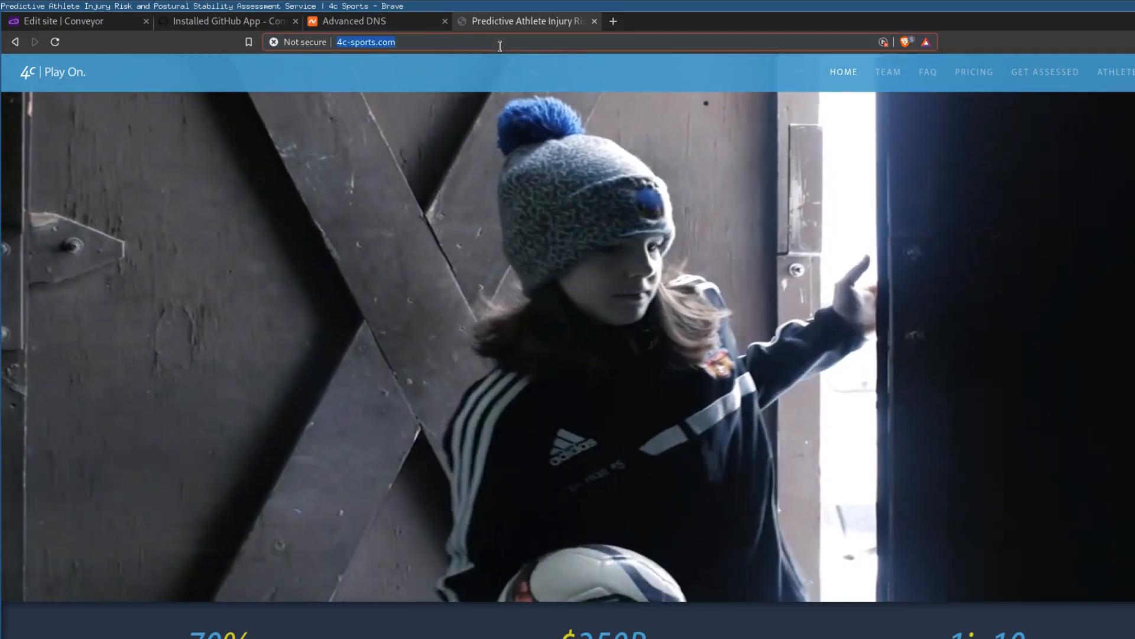
{"action": "key", "text": "Home"}
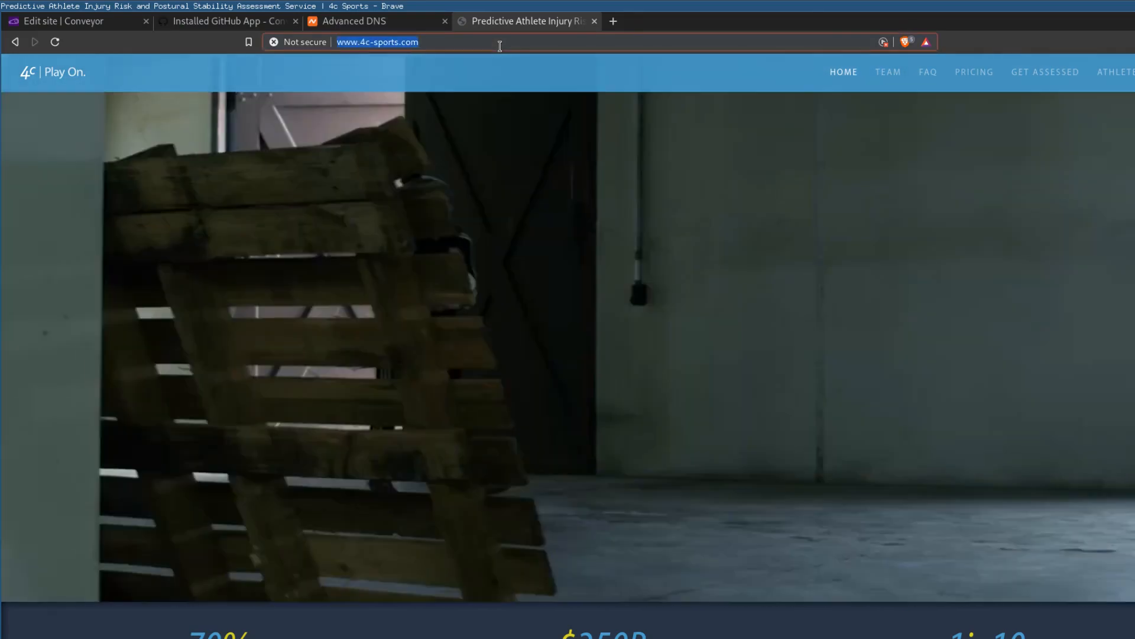
{"action": "type", "text": "https"}
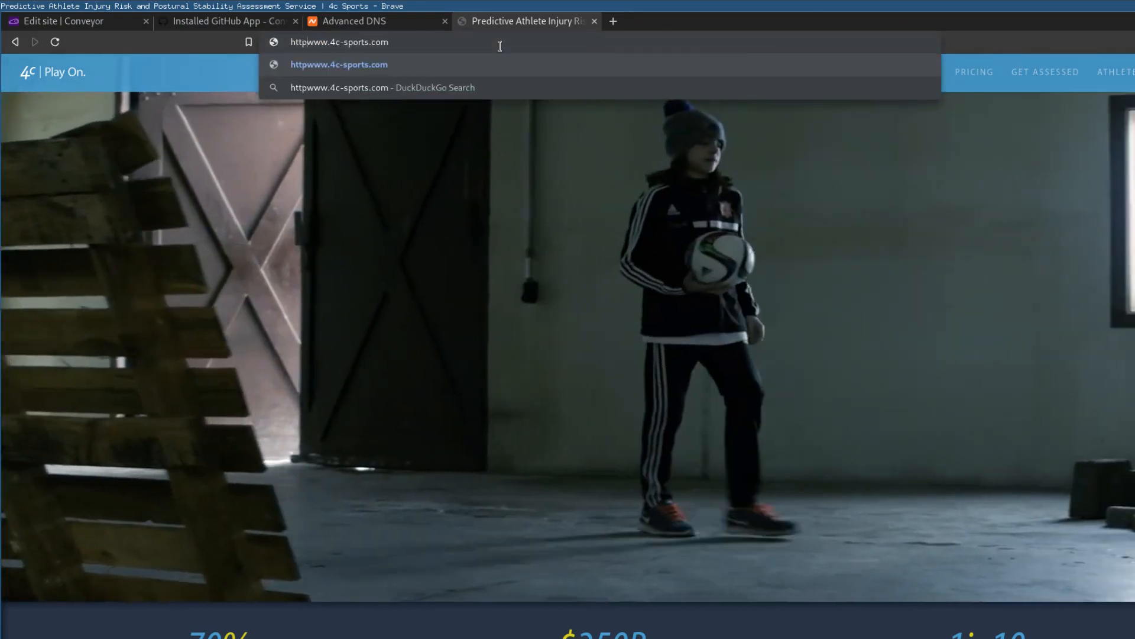
{"action": "type", "text": "://"}
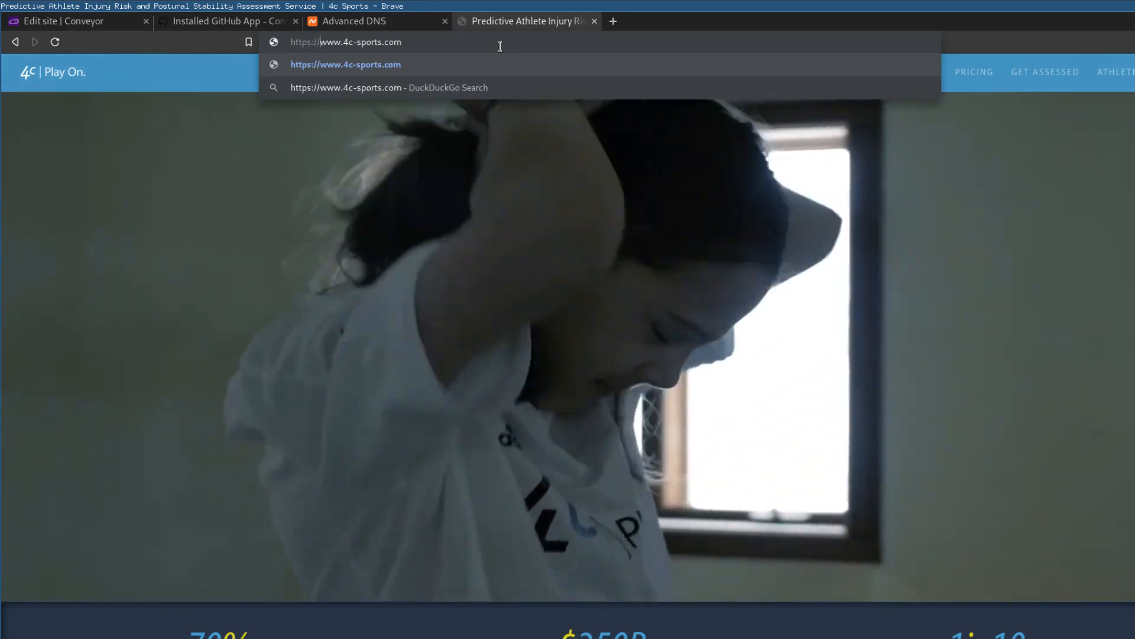
{"action": "key", "text": "Return"}
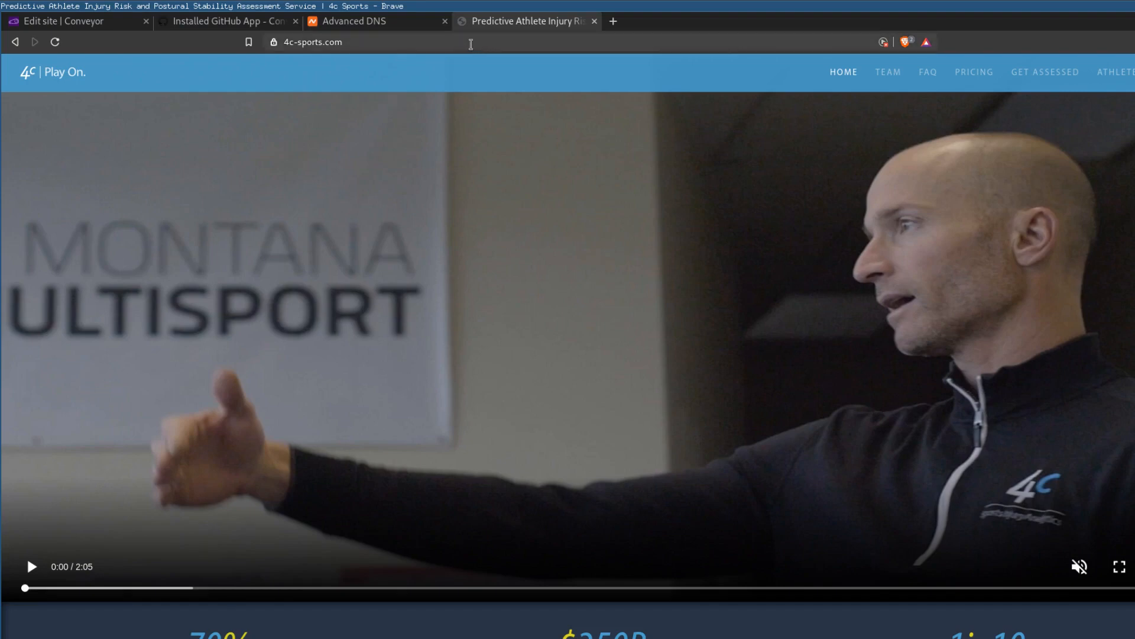
{"action": "key", "text": "ctrl+t"}
{"action": "type", "text": "www.4c-sports.com"}
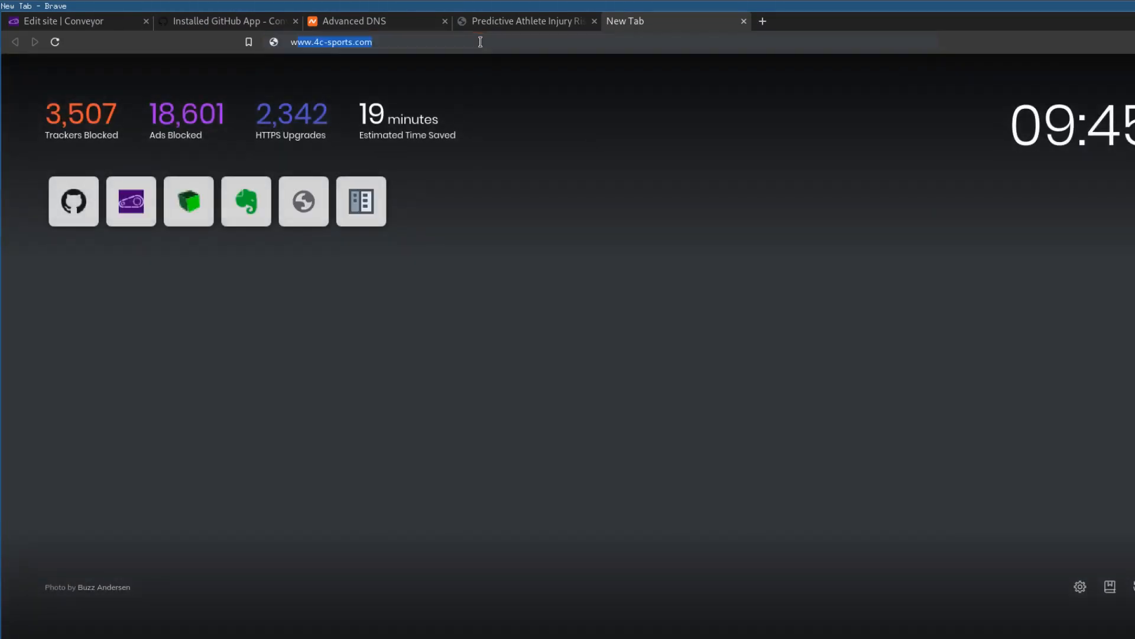
{"action": "key", "text": "Return"}
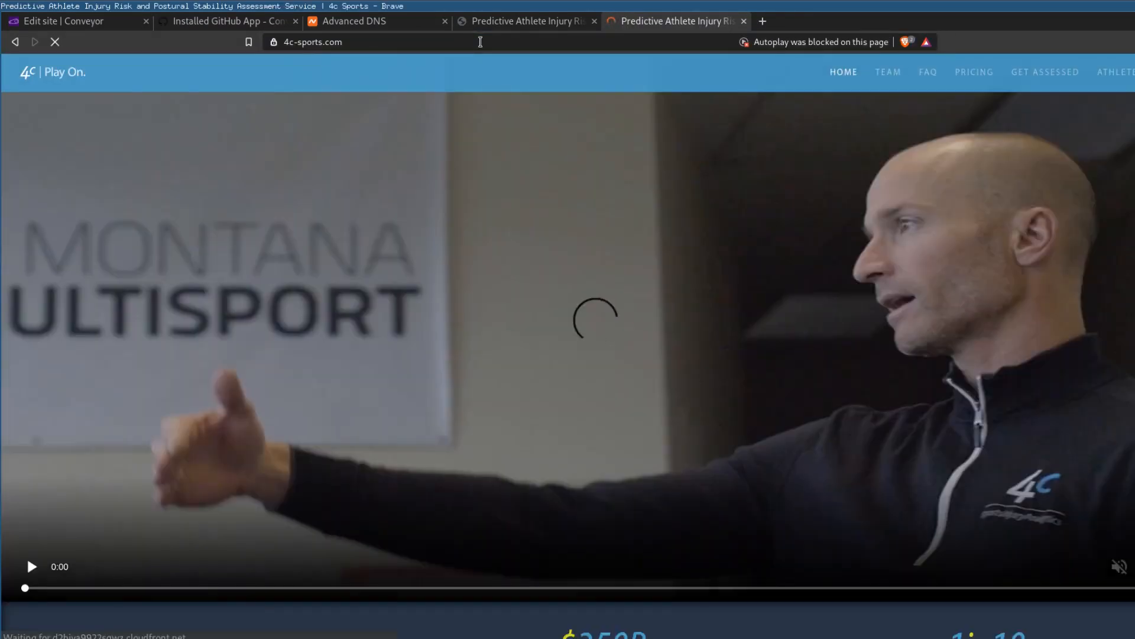
{"action": "left_click", "coordinate": [480, 41]}
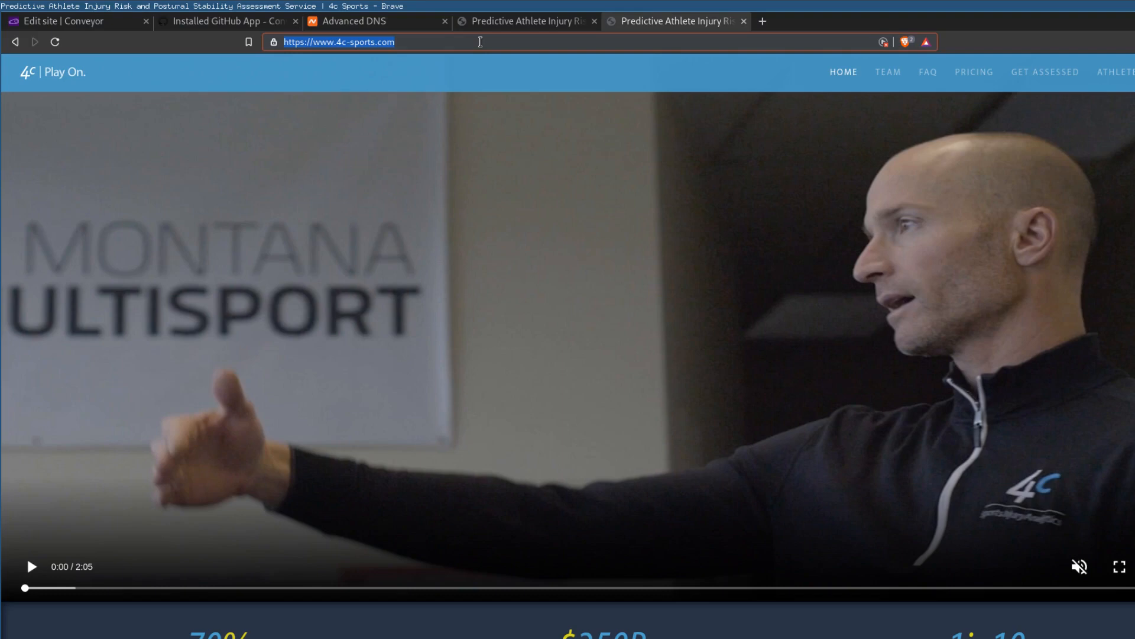
{"action": "scroll", "coordinate": [502, 139], "scroll_direction": "down", "scroll_amount": 7}
{"action": "scroll", "coordinate": [509, 164], "scroll_direction": "down", "scroll_amount": 15}
{"action": "scroll", "coordinate": [510, 163], "scroll_direction": "down", "scroll_amount": 14}
{"action": "scroll", "coordinate": [533, 179], "scroll_direction": "down", "scroll_amount": 2}
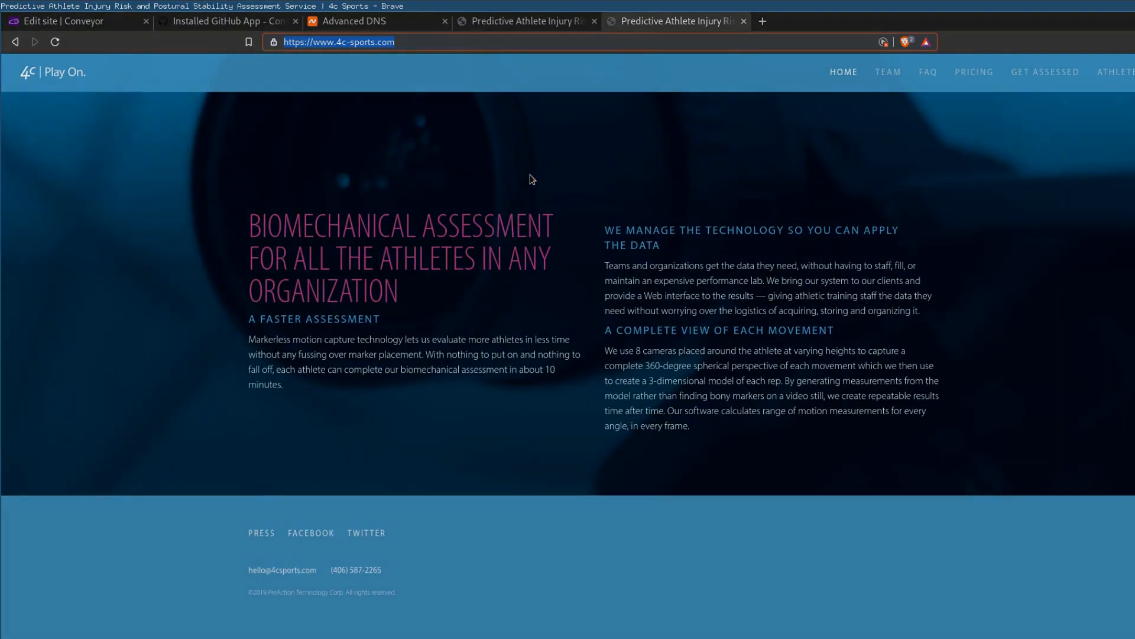